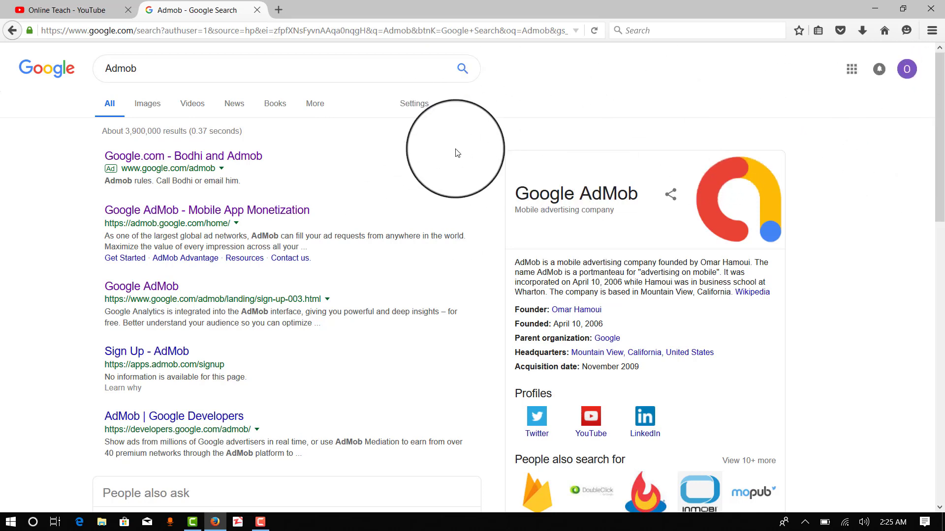
Open the Google AdMob website from the search results and start signing up for an account
left_click(158, 290)
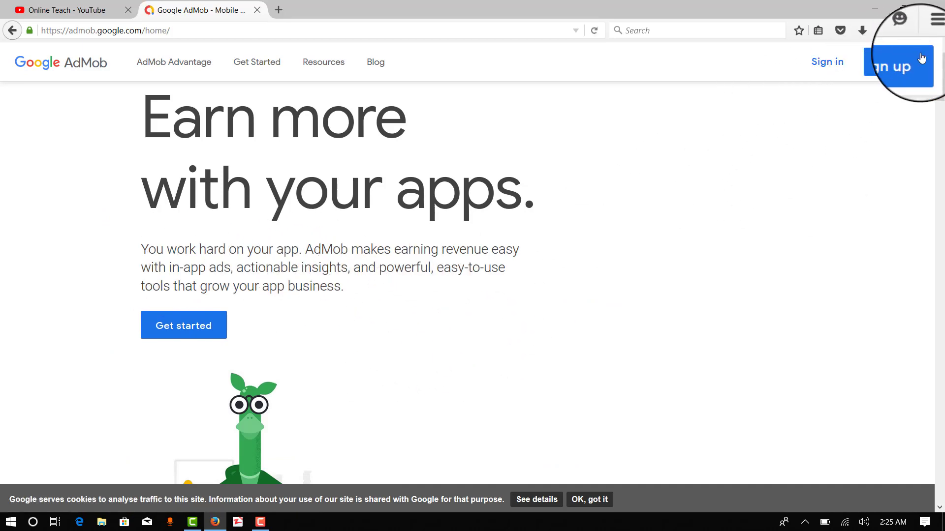
left_click(827, 68)
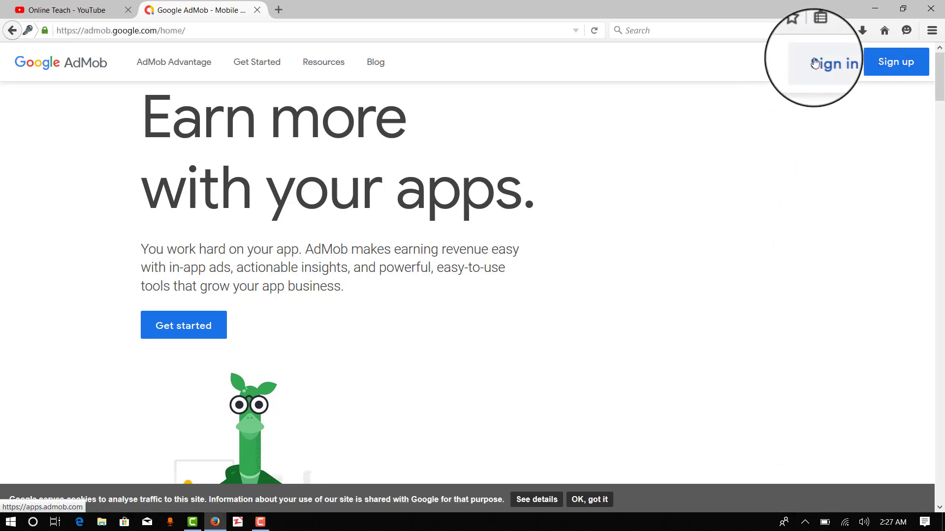
left_click(894, 72)
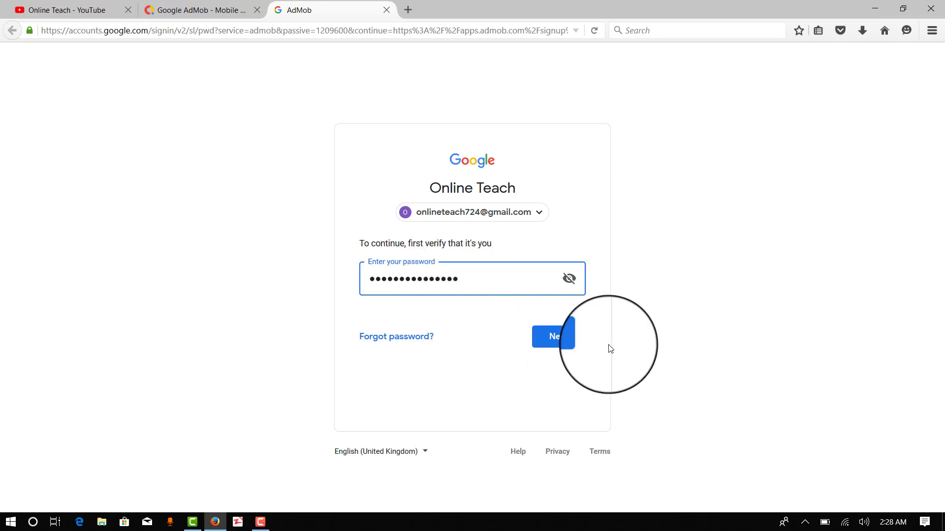
Verify the Google account by submitting the account password, and finish the account protection page without updating the recovery options
left_click(550, 344)
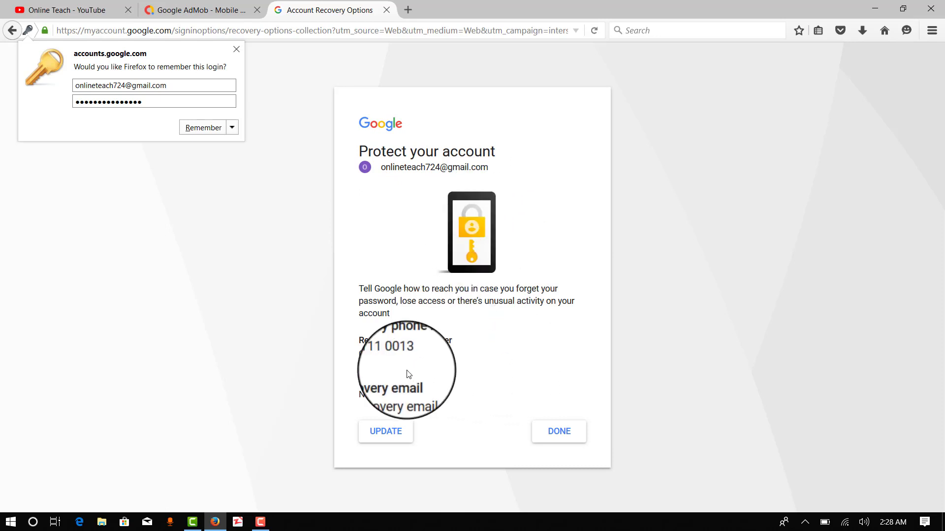
left_click(555, 435)
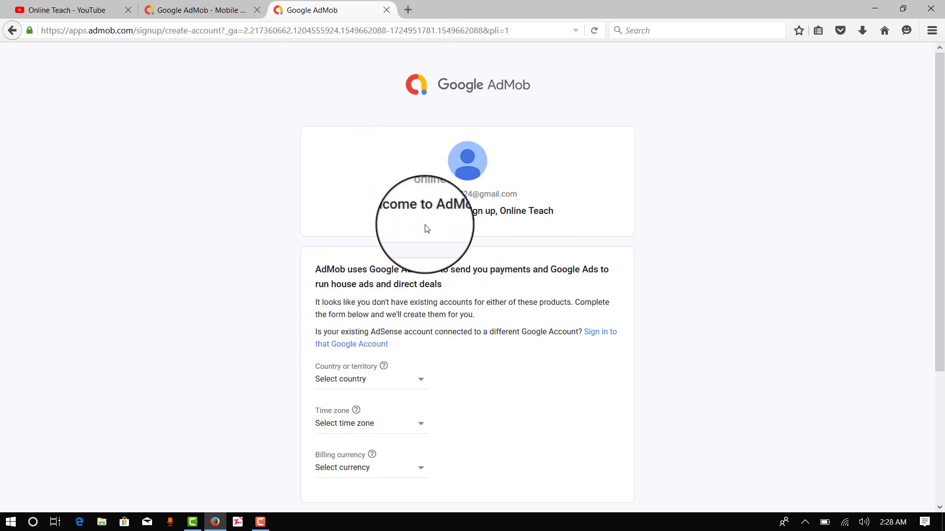
Set the country to Afghanistan and the time zone to (UTC+04:30) Kabul in the AdMob sign-up form
scroll(426, 229, "down", 2)
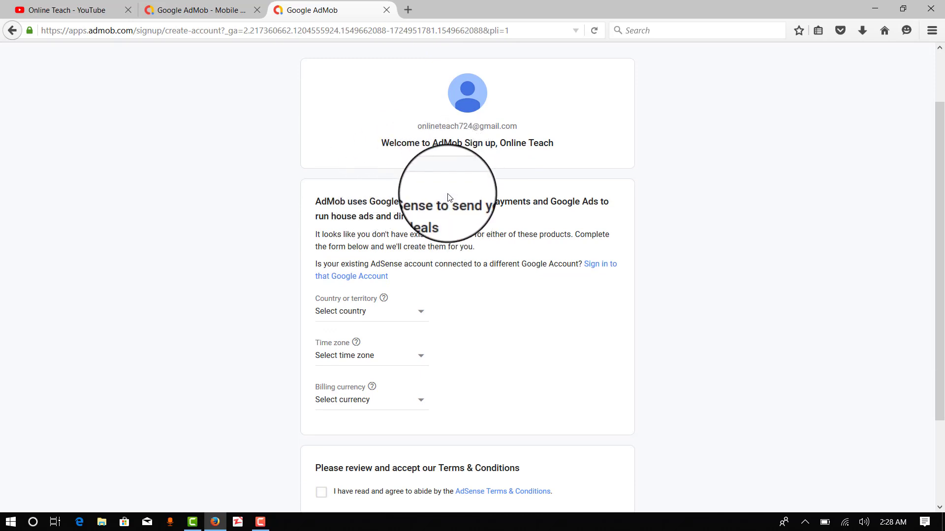
scroll(448, 197, "down", 2)
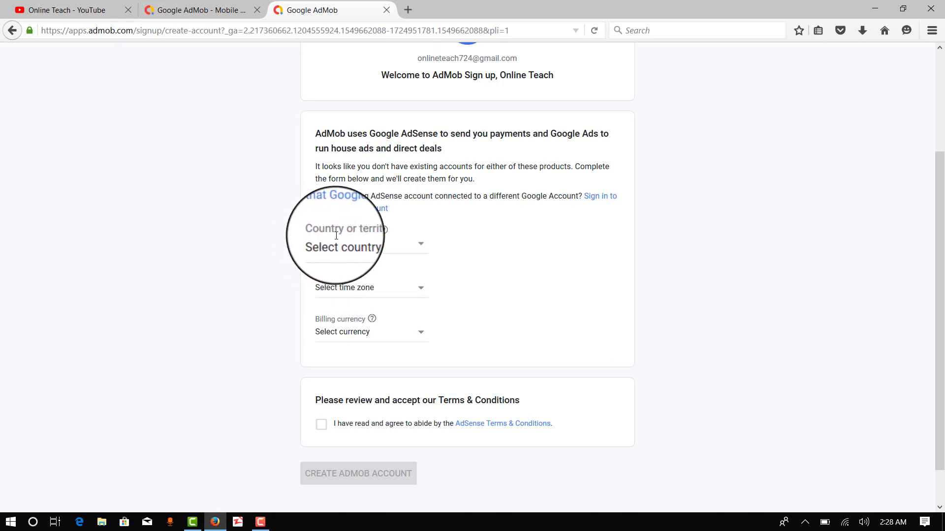
left_click(421, 246)
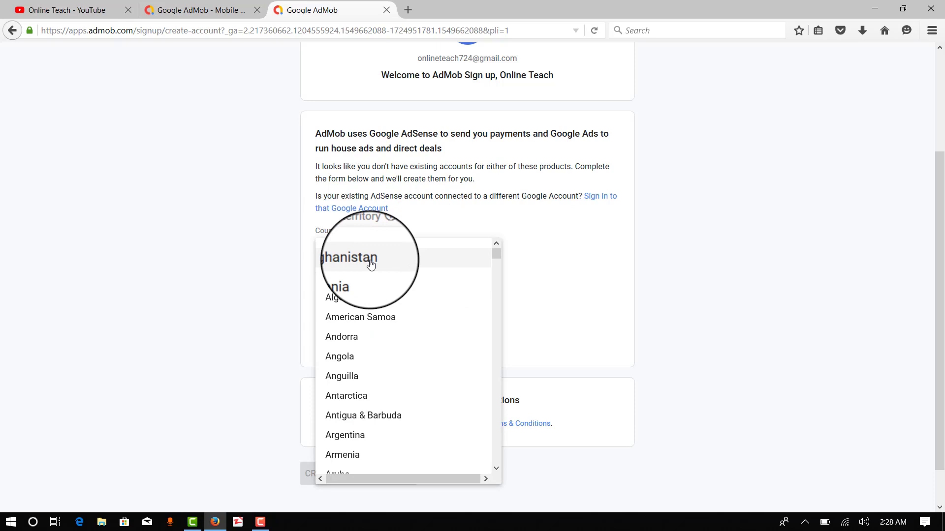
left_click(370, 265)
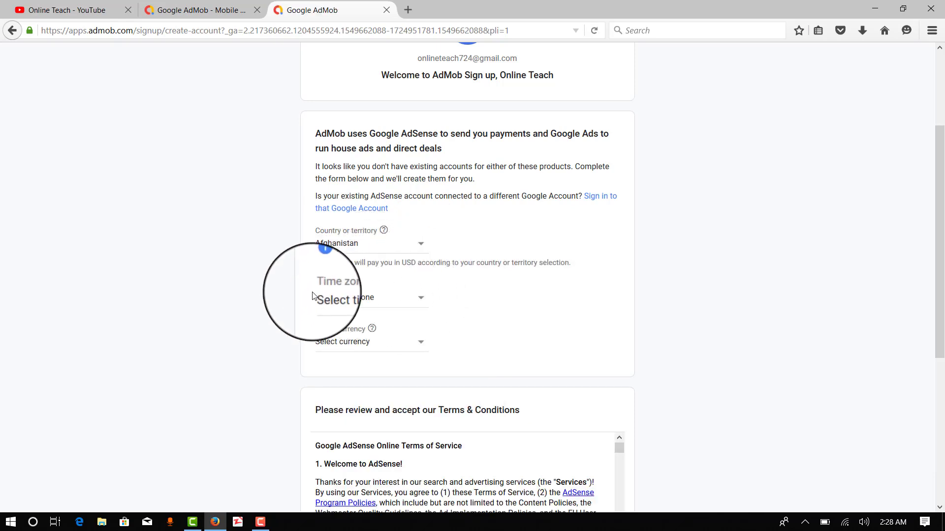
left_click(422, 302)
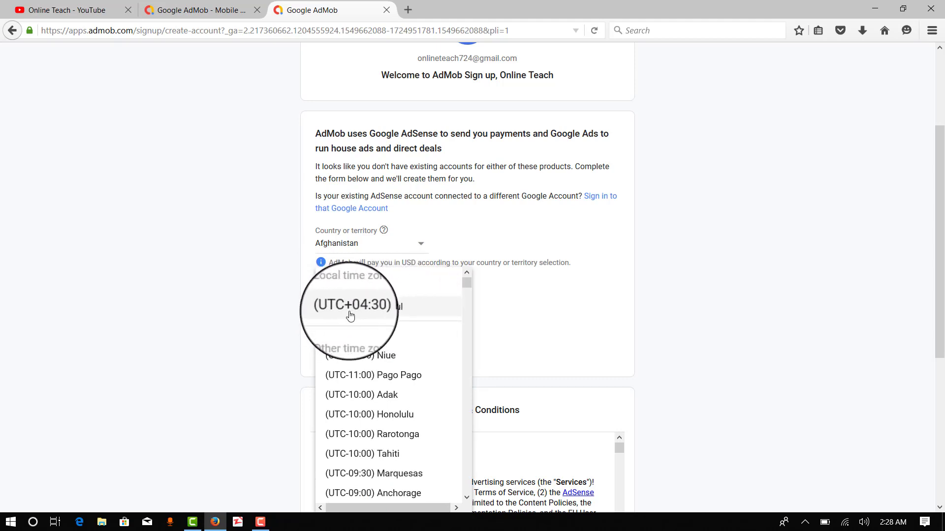
left_click(385, 311)
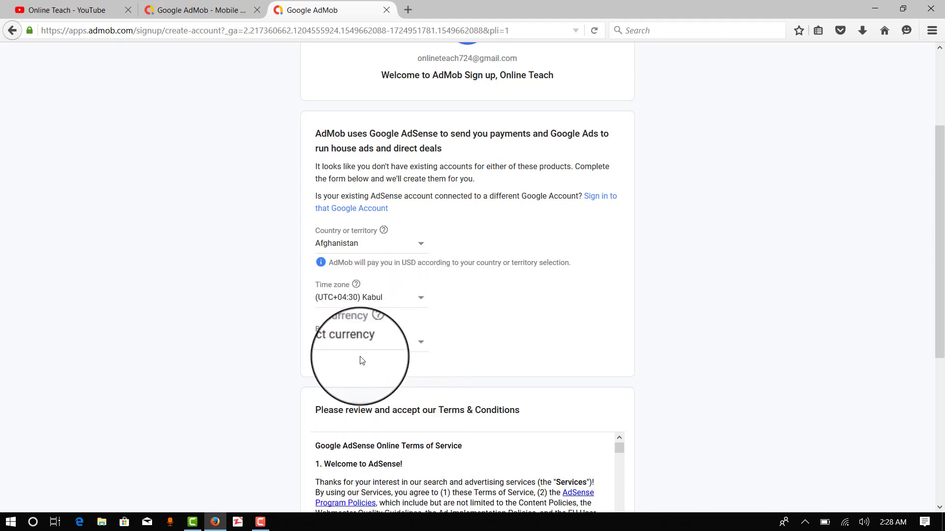
Look through the available billing currencies and choose US Dollar (USD US$)
left_click(413, 348)
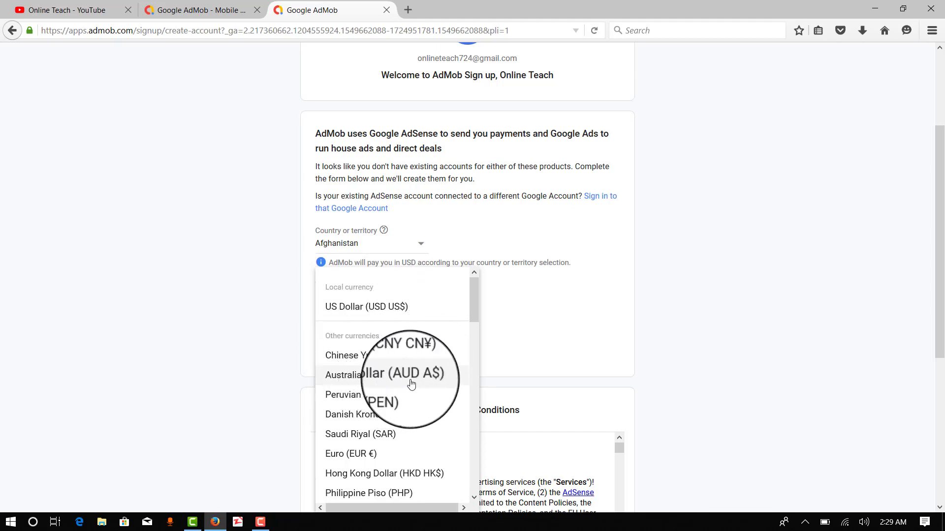
scroll(360, 401, "down", 5)
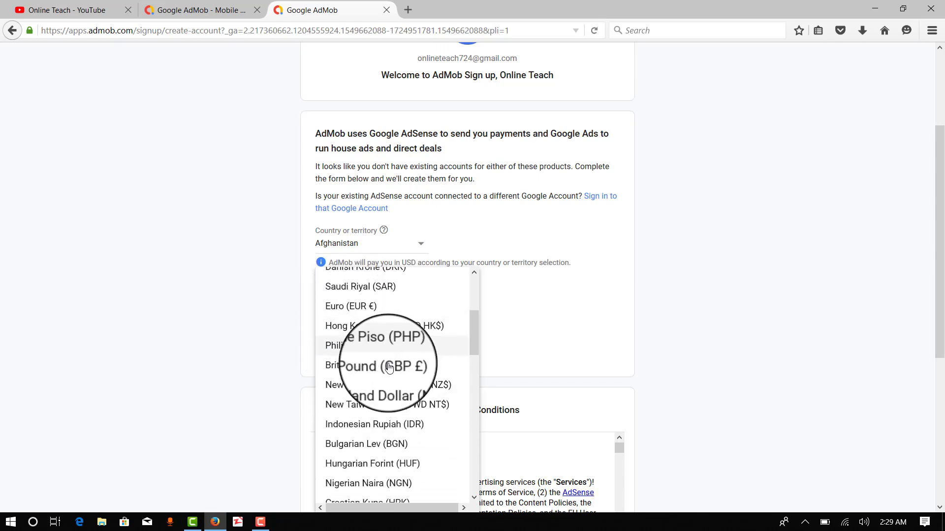
scroll(389, 367, "down", 10)
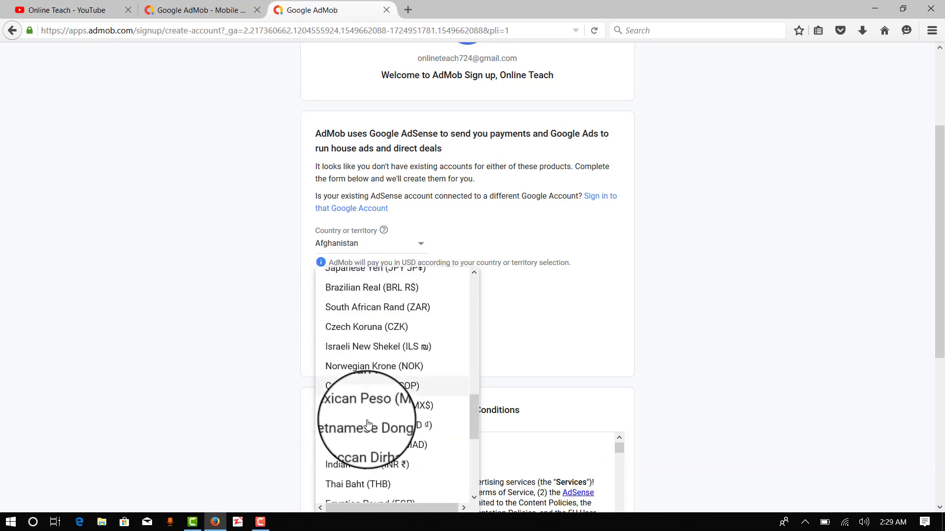
scroll(368, 424, "down", 5)
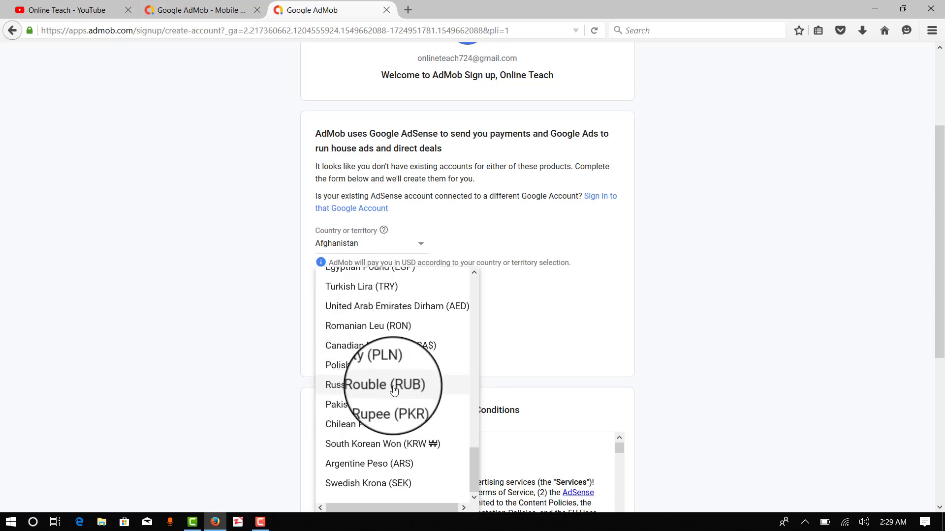
scroll(345, 433, "down", 4)
scroll(374, 374, "up", 3)
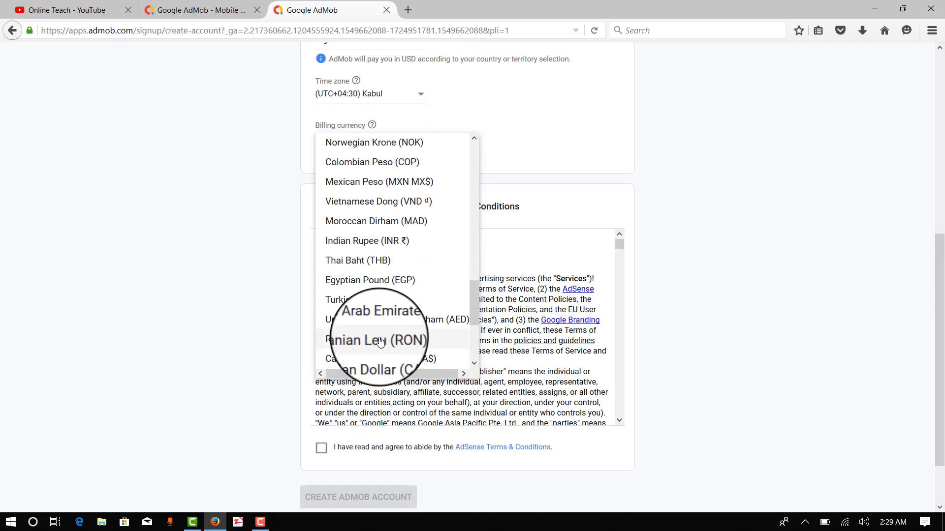
scroll(379, 341, "up", 10)
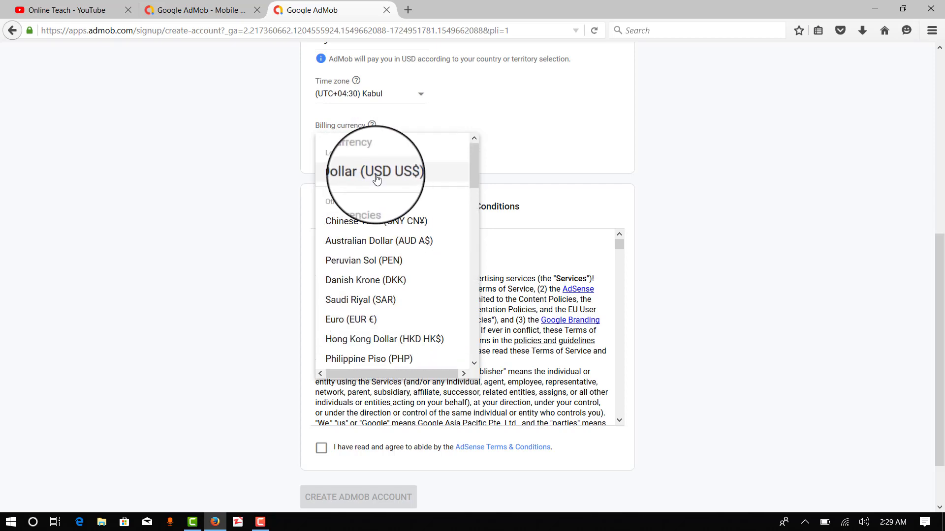
left_click(377, 179)
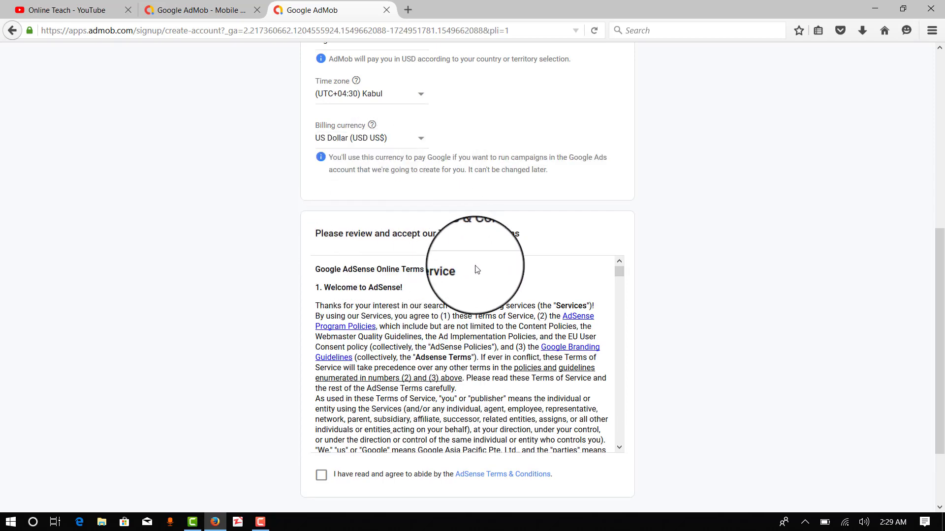
Review the Google AdSense Online Terms of Service in the terms and conditions section
left_click_drag(315, 233, 562, 299)
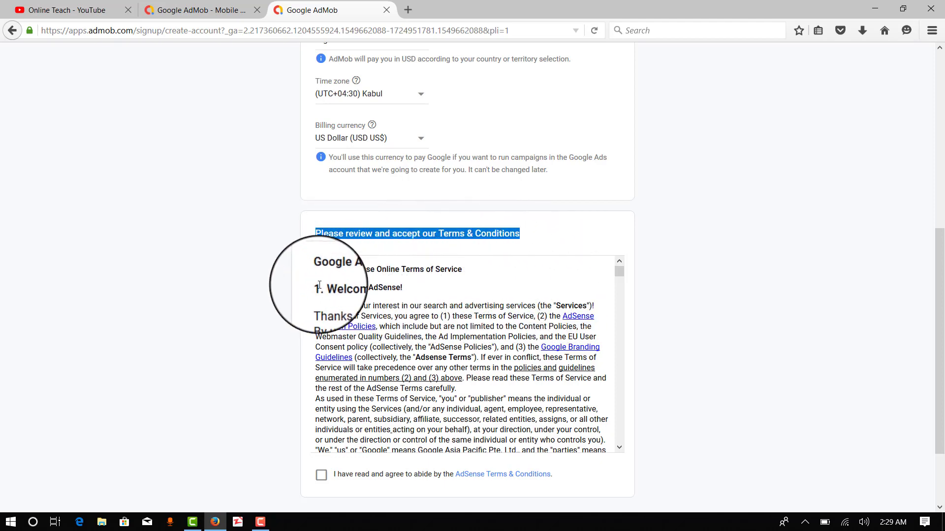
left_click_drag(320, 284, 569, 422)
left_click(559, 439)
scroll(565, 435, "down", 10)
left_click(569, 418)
scroll(569, 413, "down", 5)
left_click(569, 421)
scroll(568, 418, "down", 5)
scroll(568, 418, "down", 5)
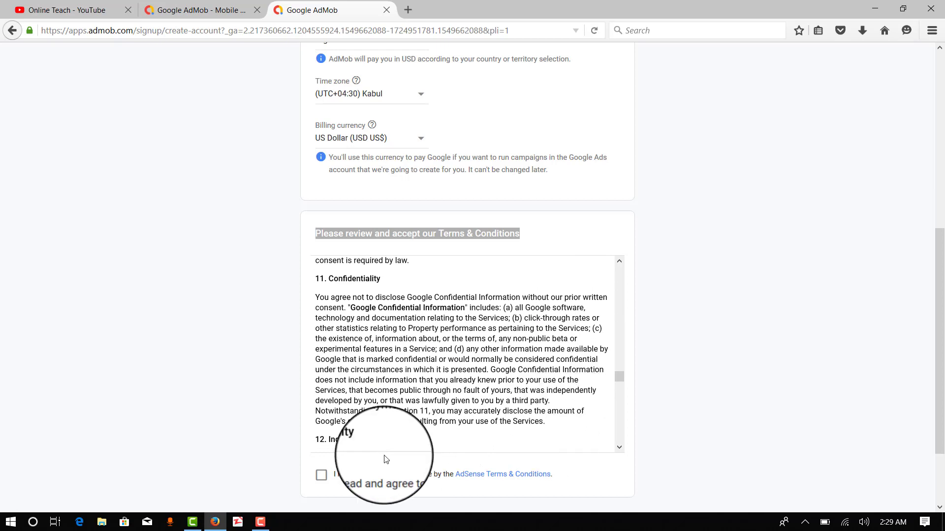
Agree to the AdSense Terms & Conditions and create the AdMob account
left_click(321, 480)
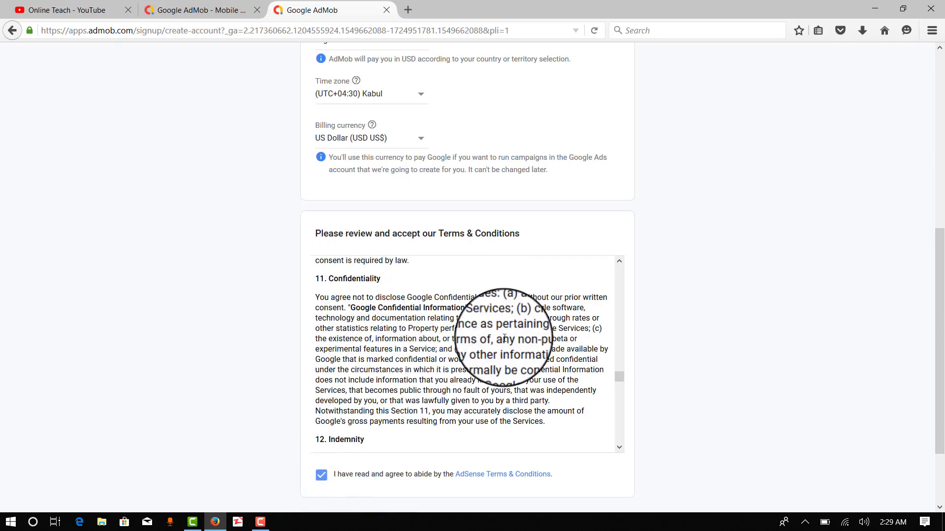
scroll(601, 485, "down", 2)
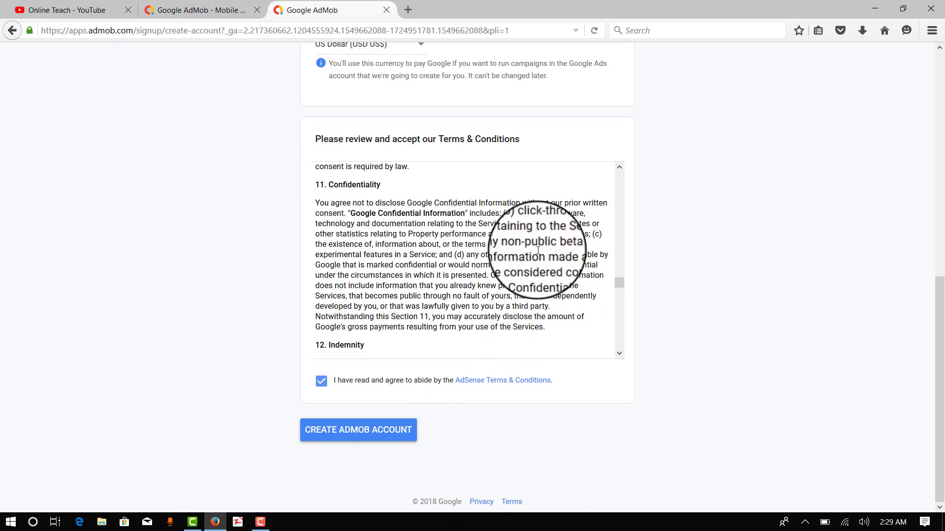
scroll(499, 254, "down", 5)
scroll(499, 254, "down", 12)
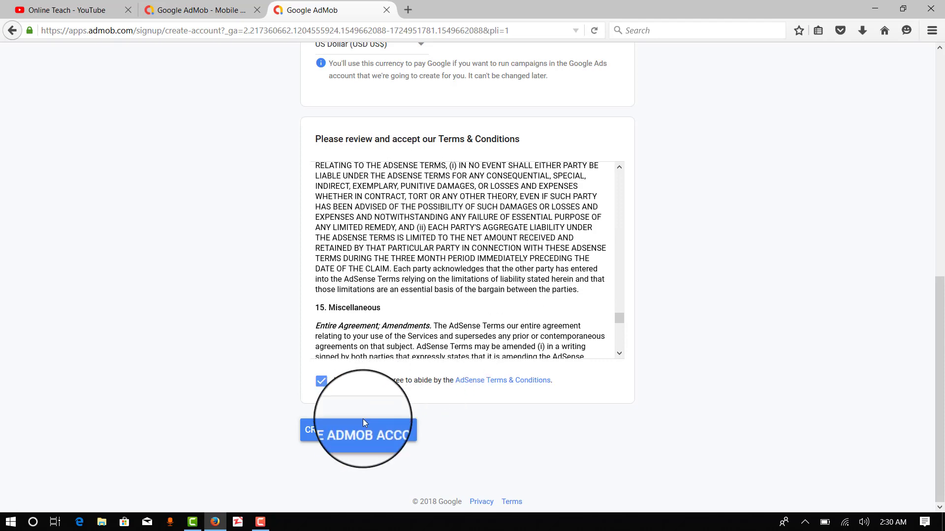
left_click(336, 434)
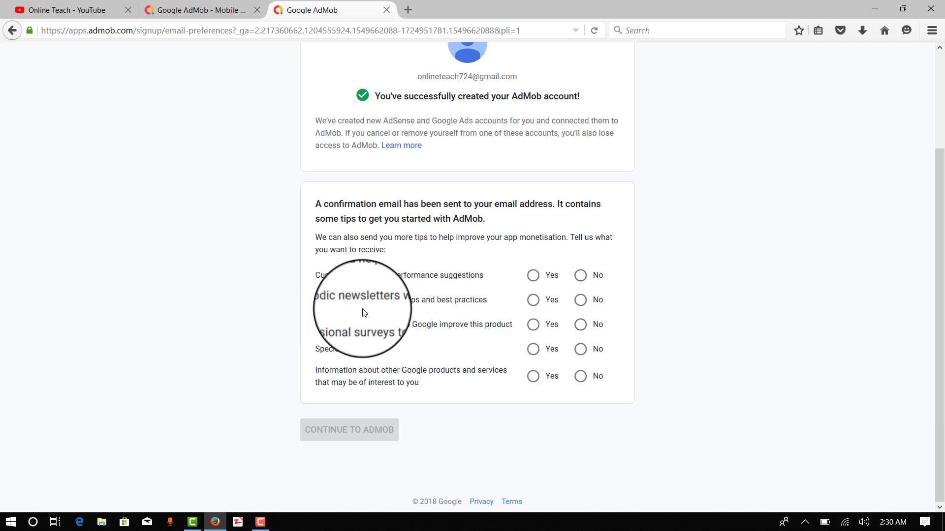
Answer Yes to all five email preferences, from customised help to other Google products, and continue to AdMob
left_click(533, 277)
left_click(533, 300)
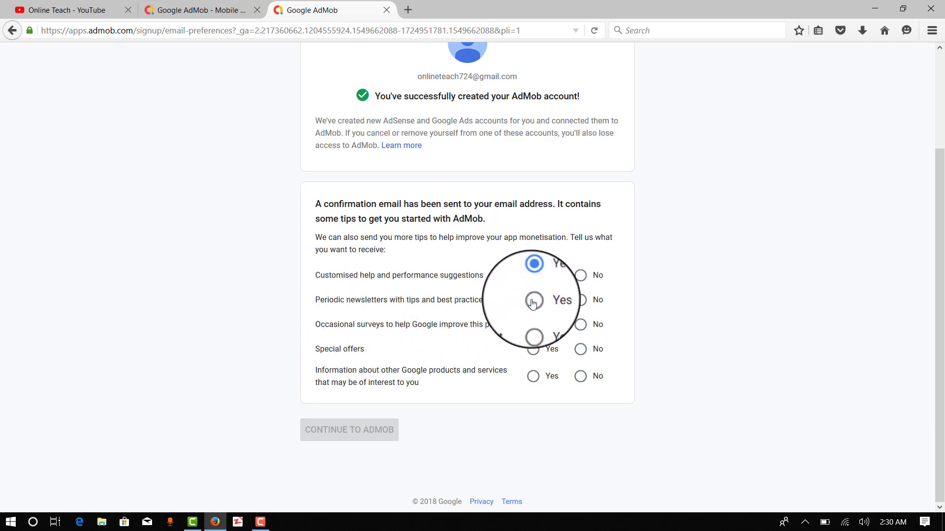
left_click(533, 325)
left_click(533, 350)
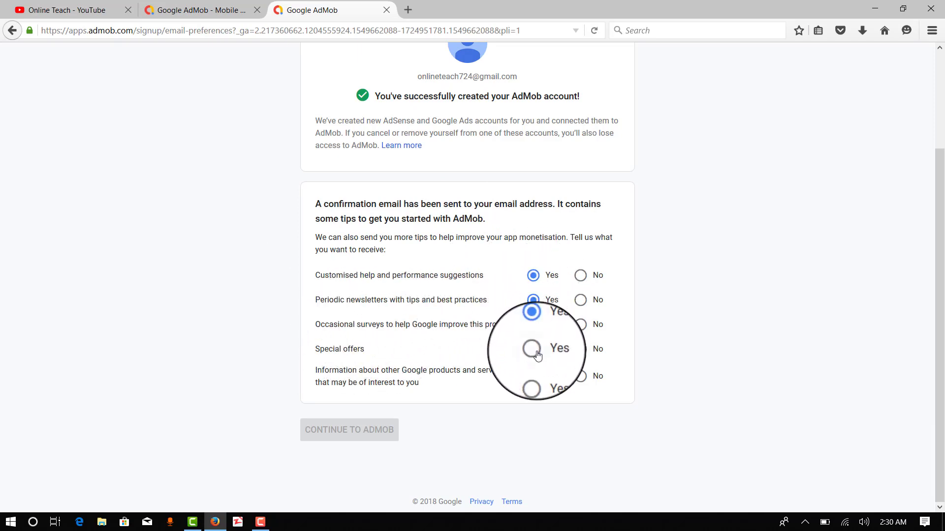
left_click(533, 376)
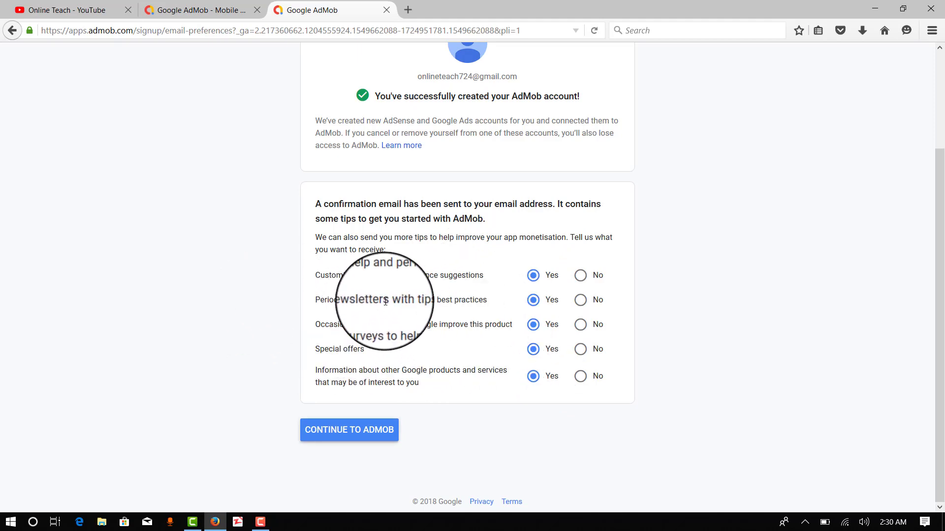
left_click(346, 436)
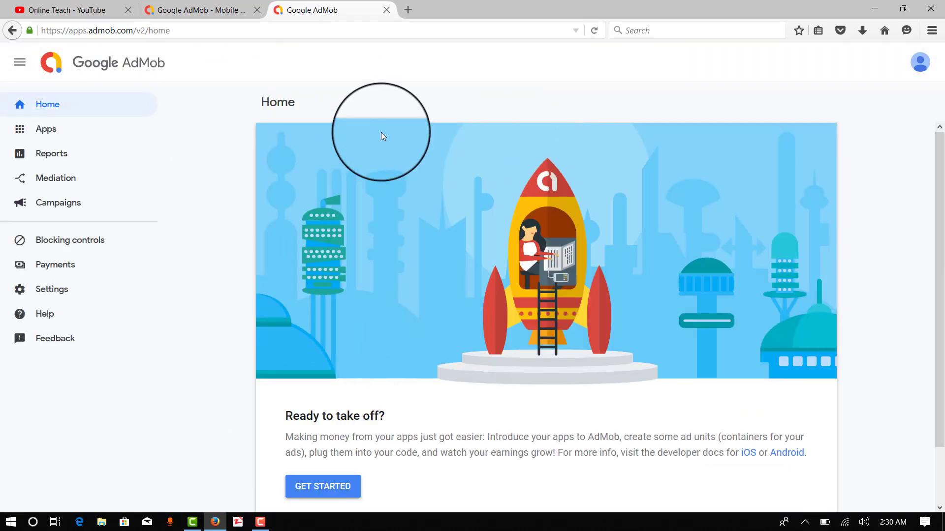
Look over the AdMob home page and start setting up a new app
scroll(459, 279, "down", 2)
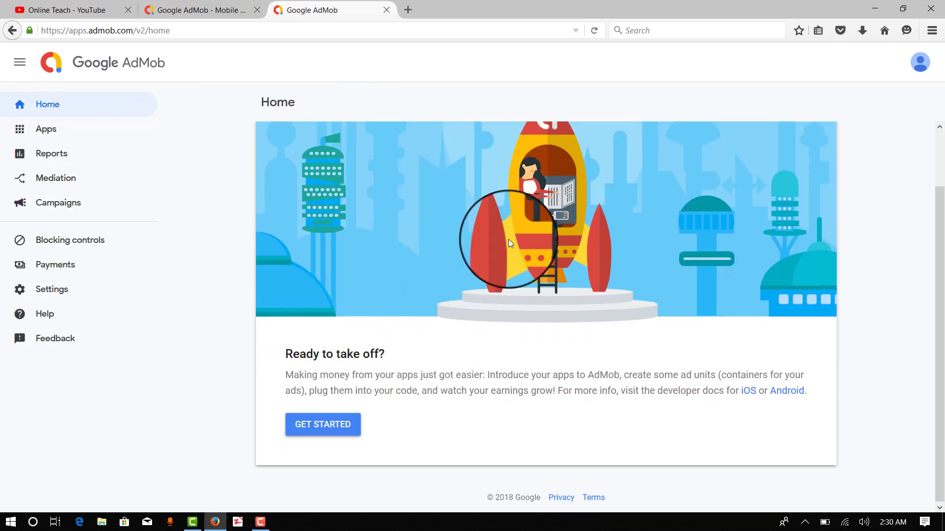
scroll(522, 241, "up", 2)
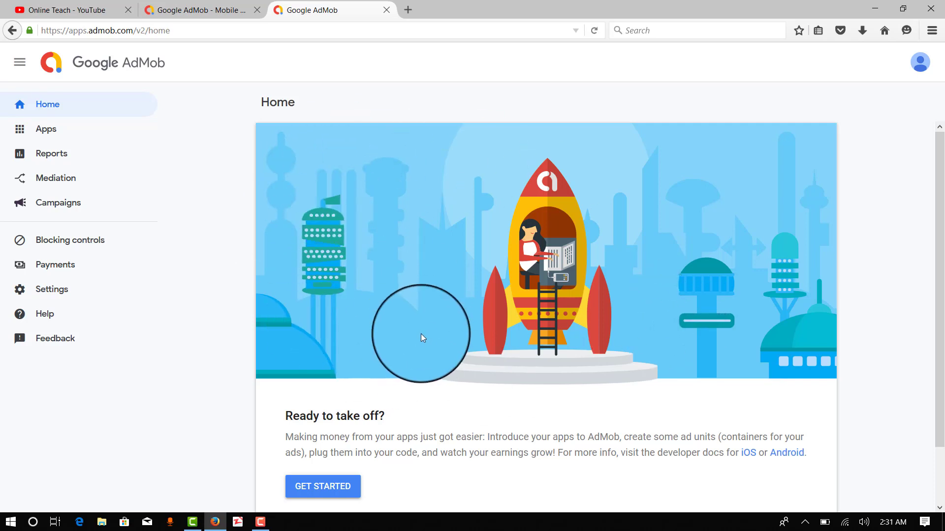
scroll(420, 332, "down", 3)
scroll(400, 331, "up", 3)
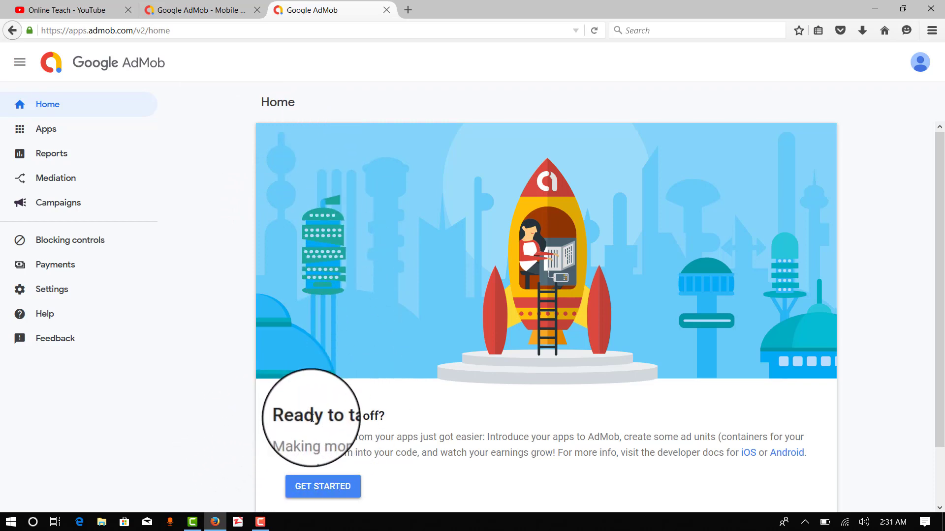
left_click(323, 486)
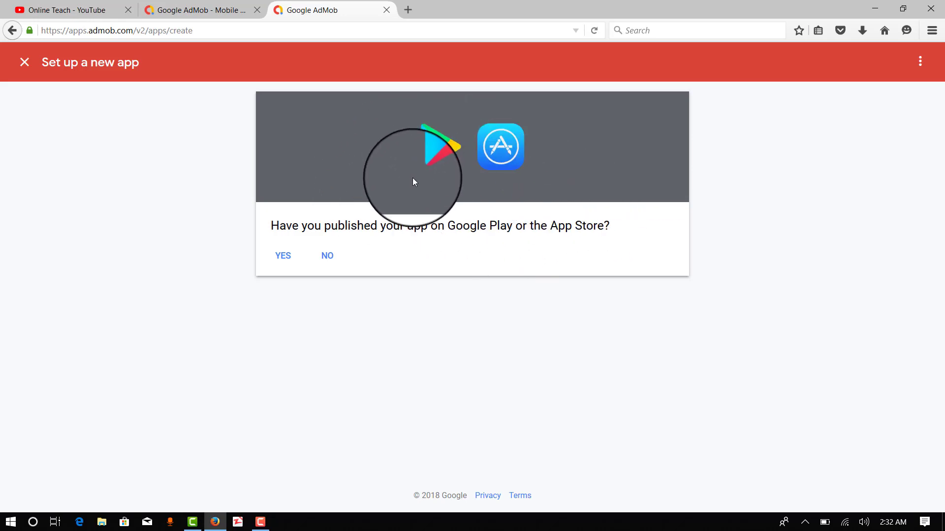
left_click(318, 264)
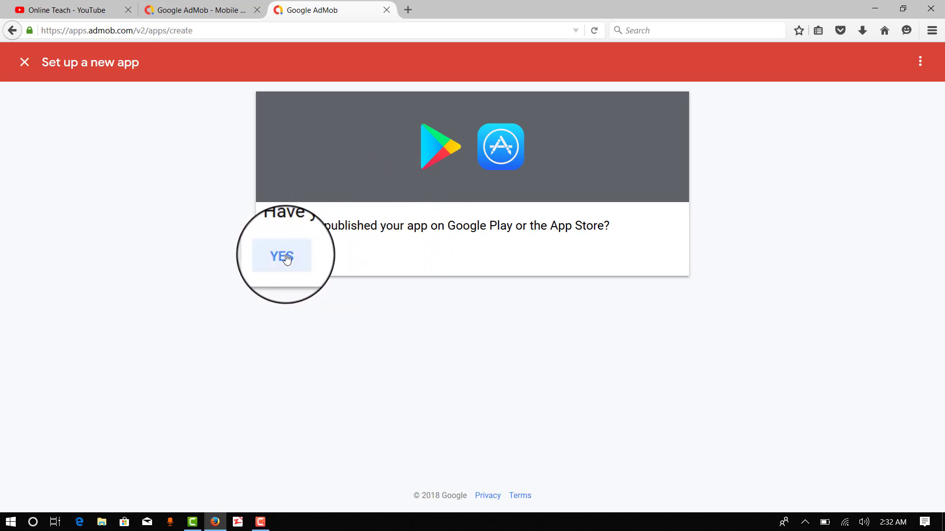
left_click(286, 260)
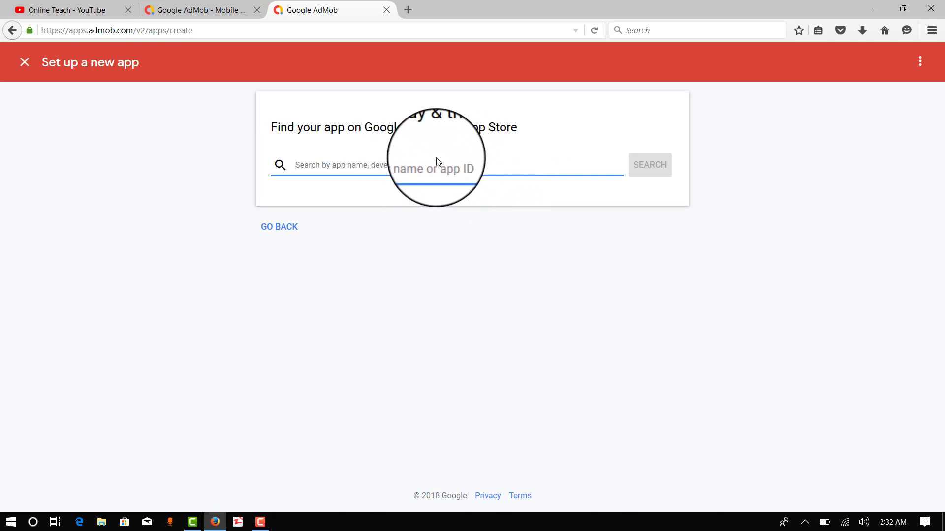
left_click(270, 230)
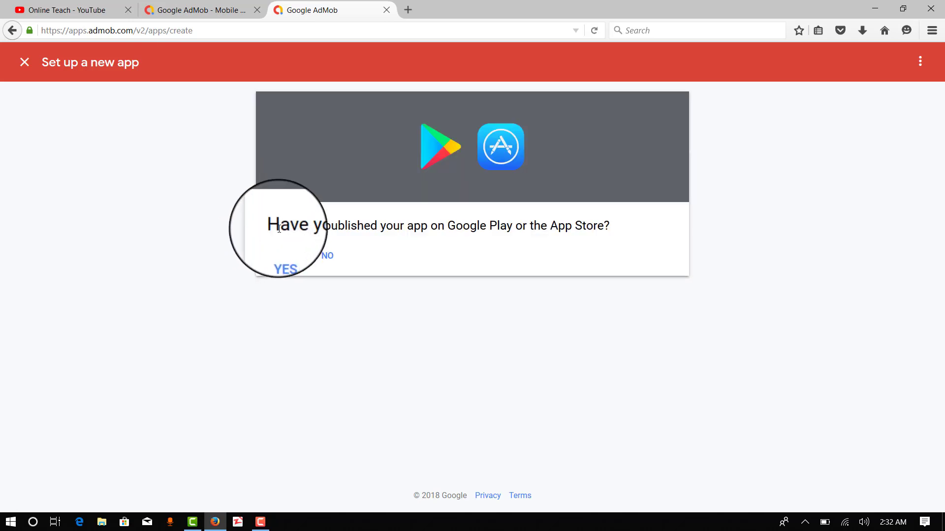
Add an unpublished Android app named Online to AdMob and highlight its app ID
left_click(331, 261)
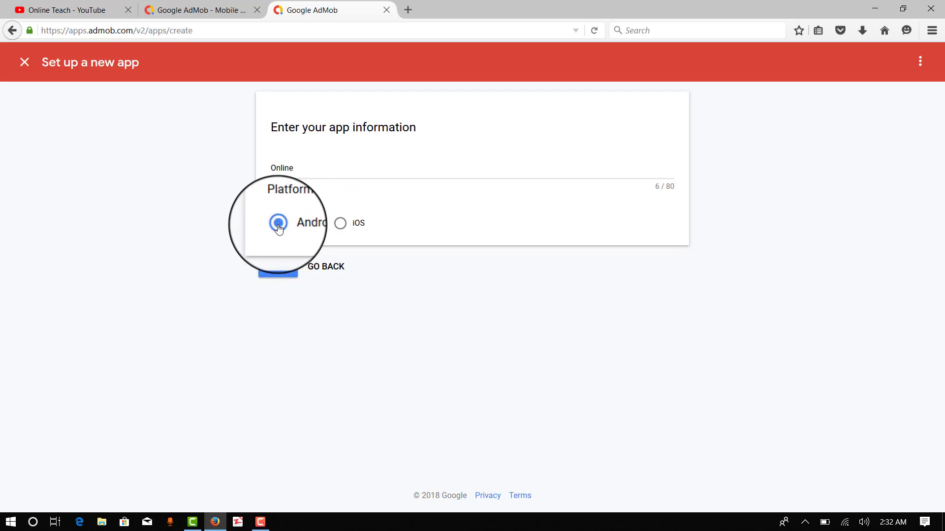
left_click(282, 268)
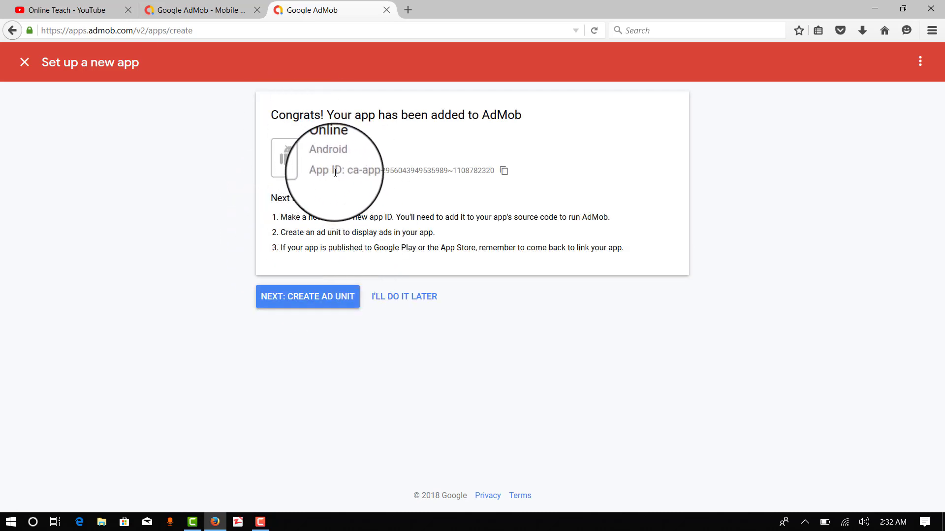
left_click_drag(346, 173, 447, 173)
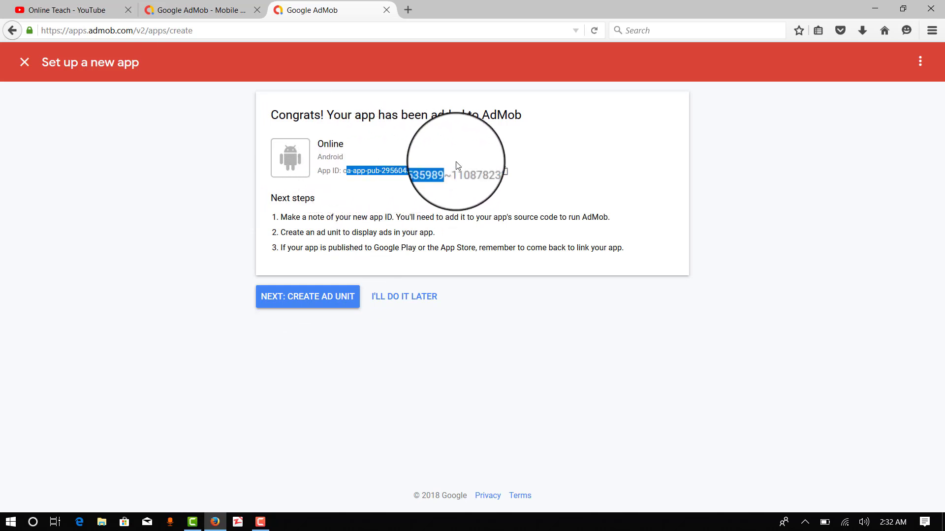
Create a Banner ad unit for the Online app, named with the owner's first name, and highlight its ad unit ID
left_click(303, 299)
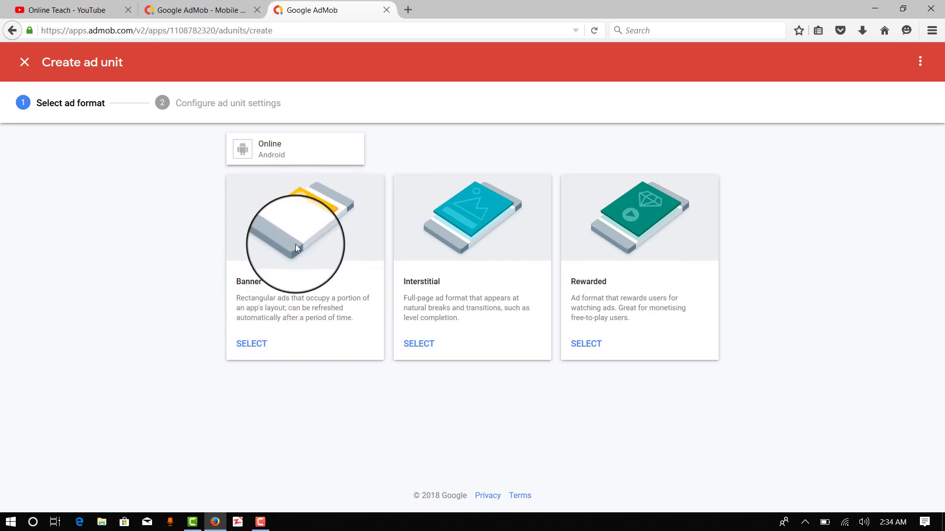
left_click(246, 348)
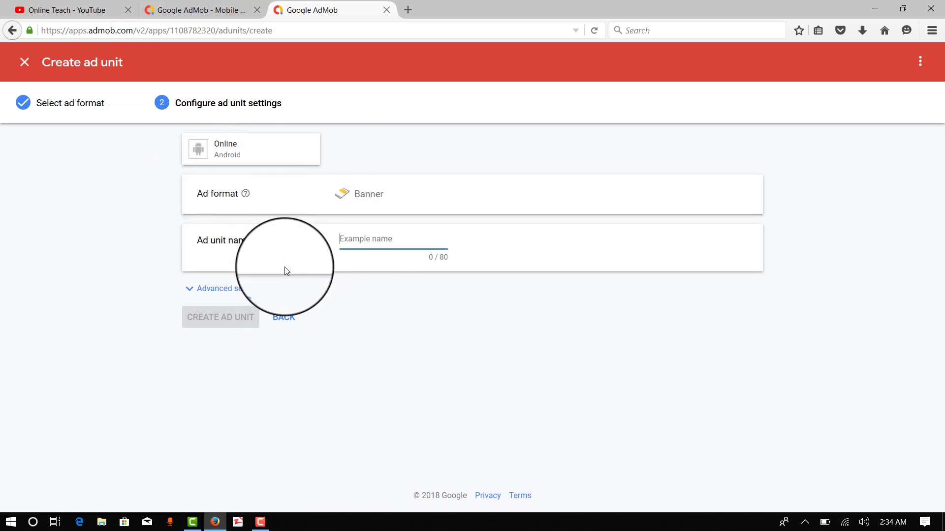
type("Ahmad")
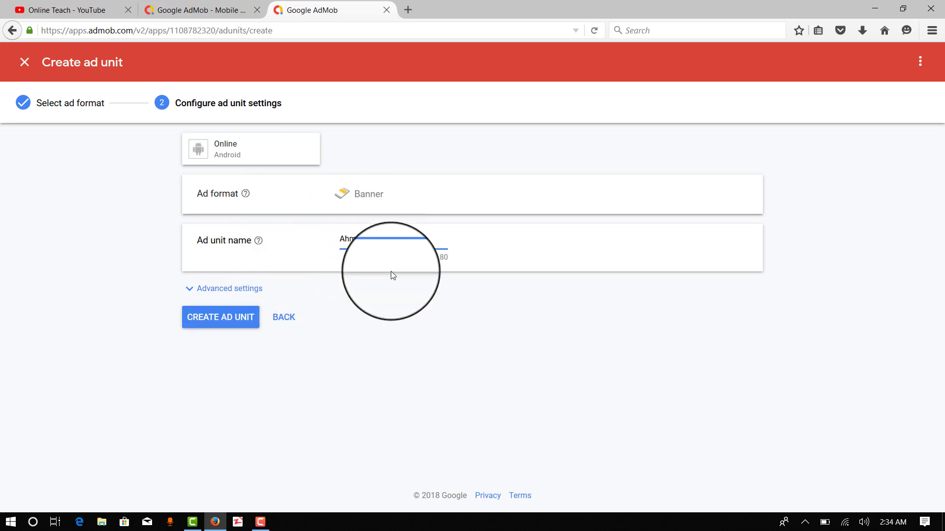
left_click(218, 323)
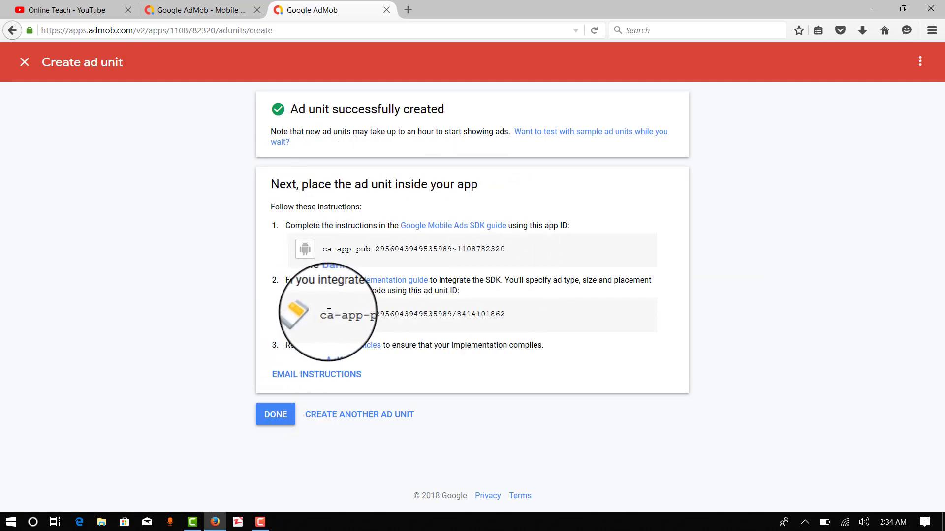
left_click_drag(324, 316, 506, 311)
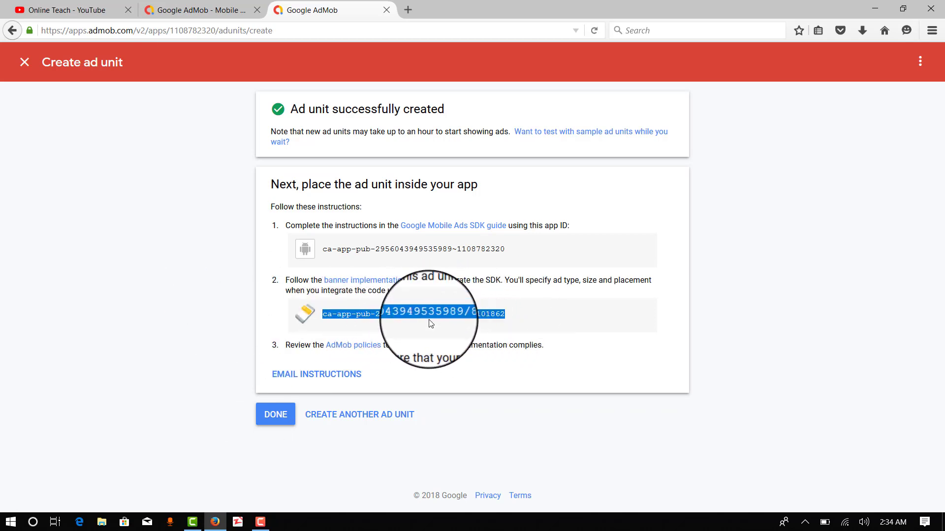
left_click(275, 424)
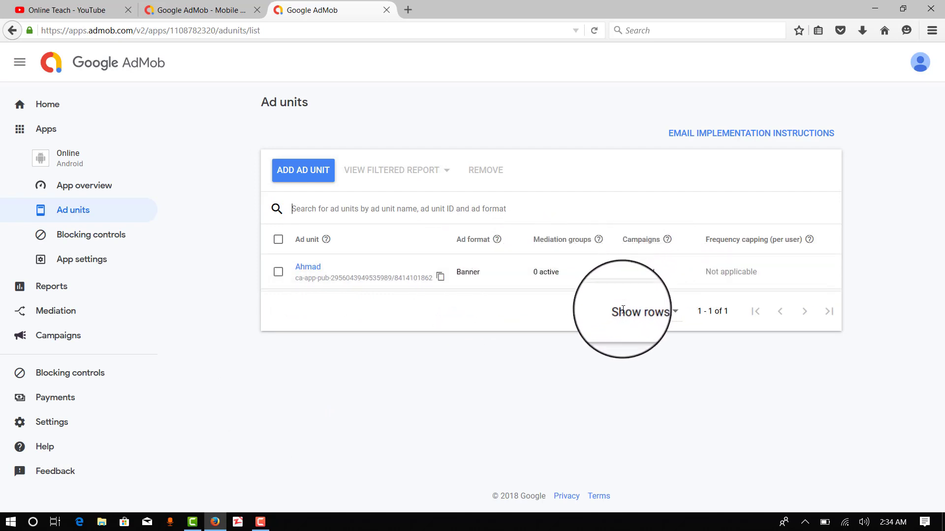
Create an Interstitial ad unit for the Online app, named with the owner's first name followed by 1
left_click(302, 177)
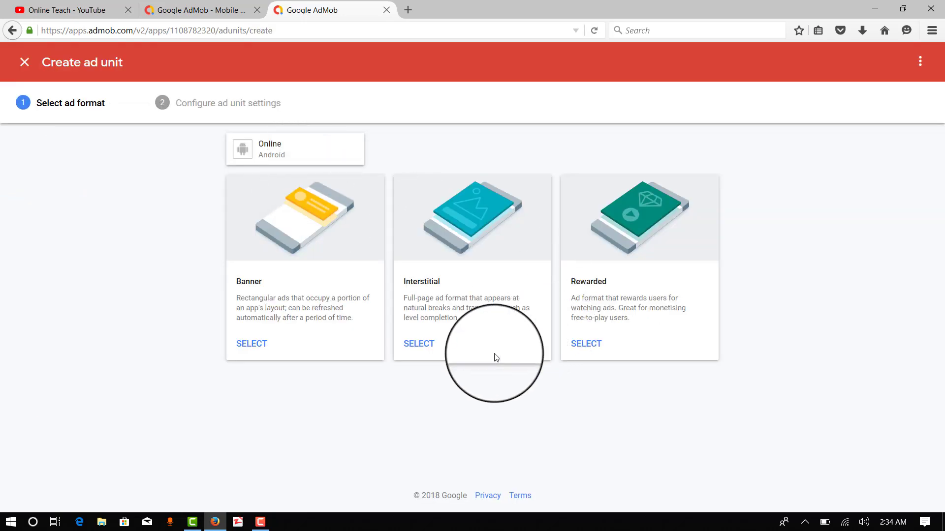
left_click(416, 346)
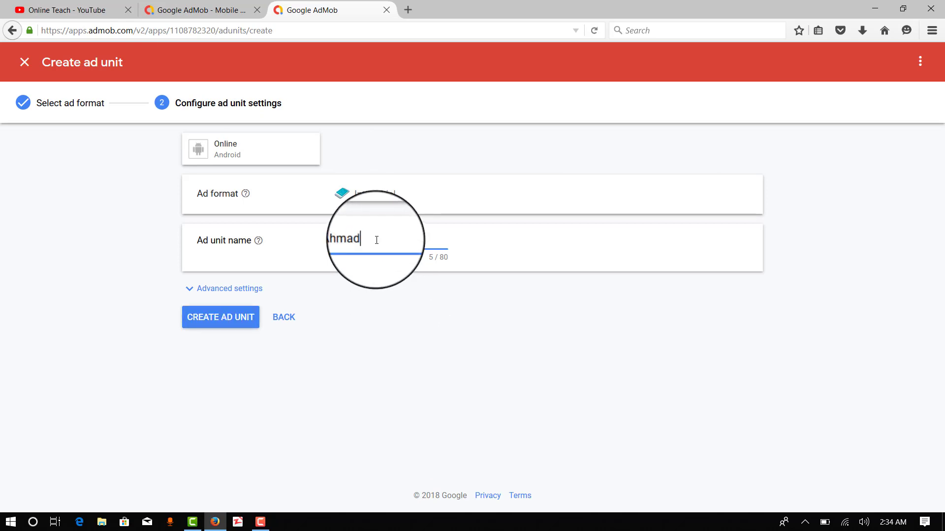
left_click(247, 317)
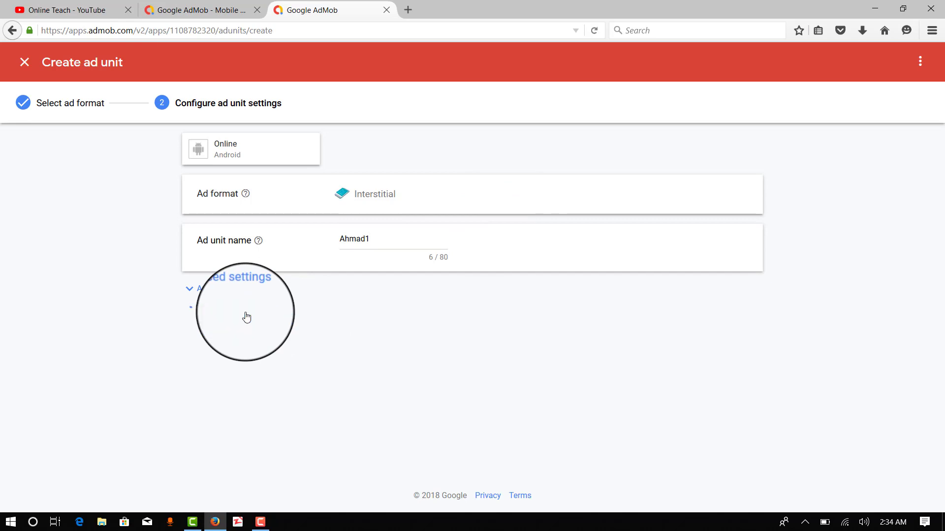
left_click(275, 405)
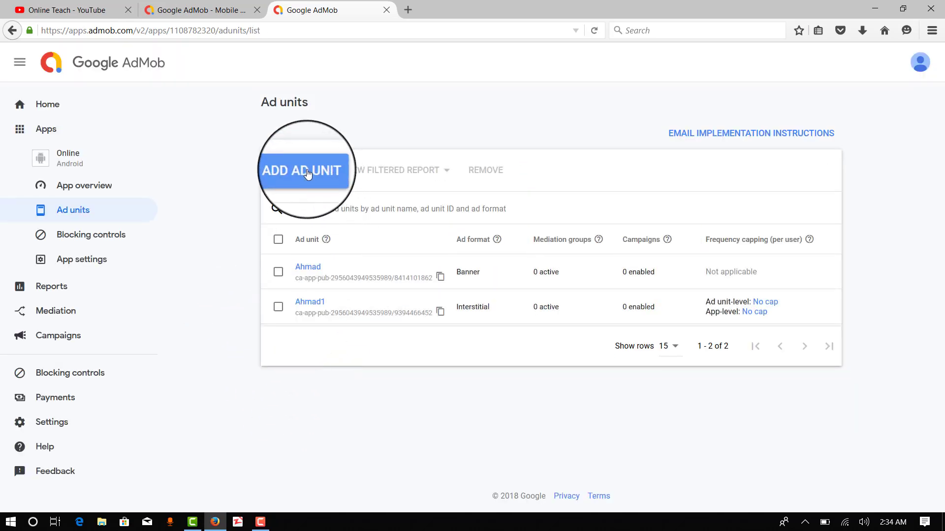
Create a Rewarded ad unit named with the owner's first name followed by 2, keeping the default reward settings
left_click(306, 173)
left_click(584, 343)
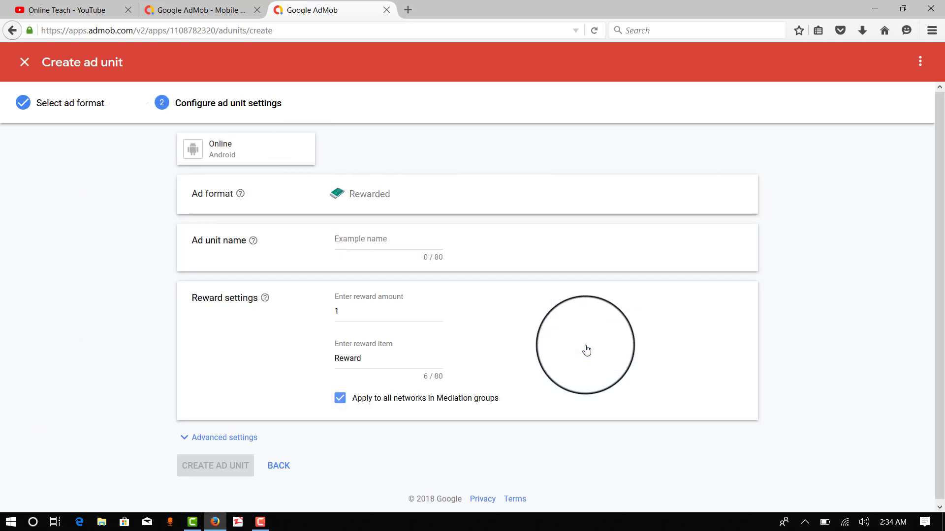
left_click(375, 240)
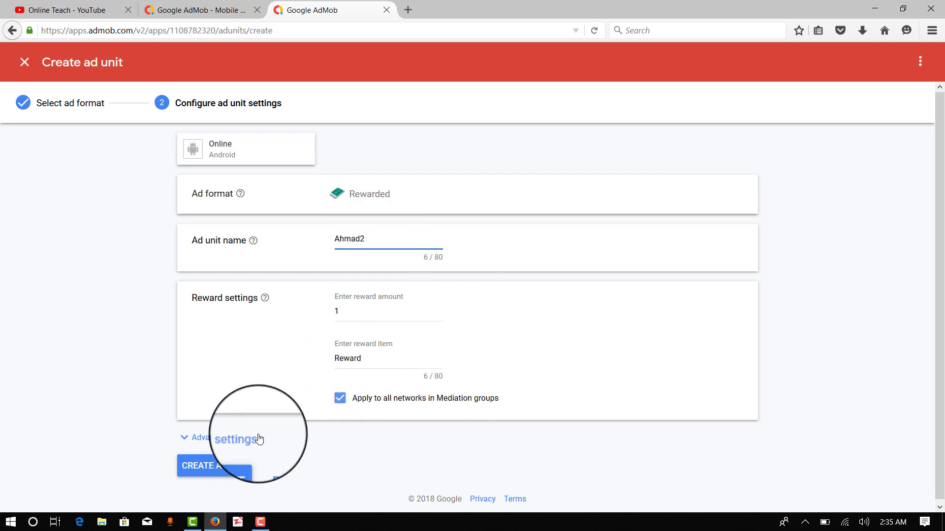
left_click(212, 471)
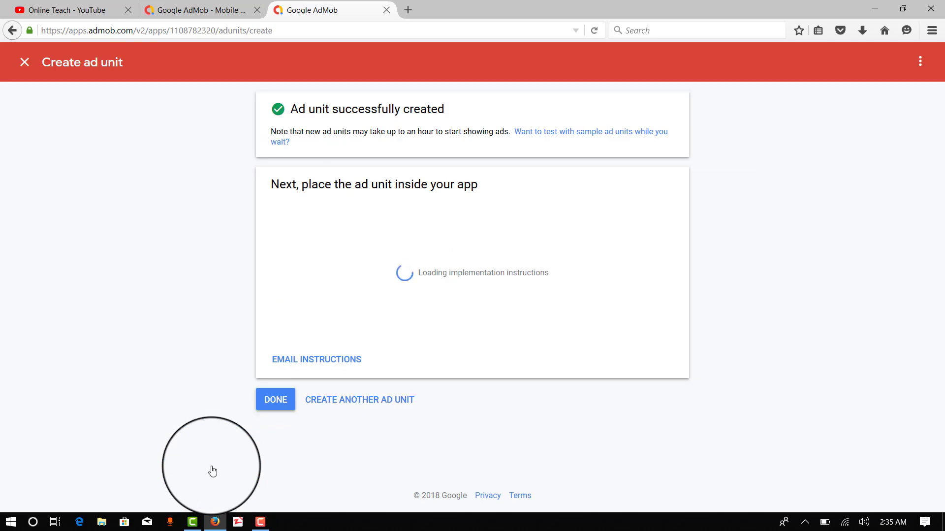
left_click(274, 418)
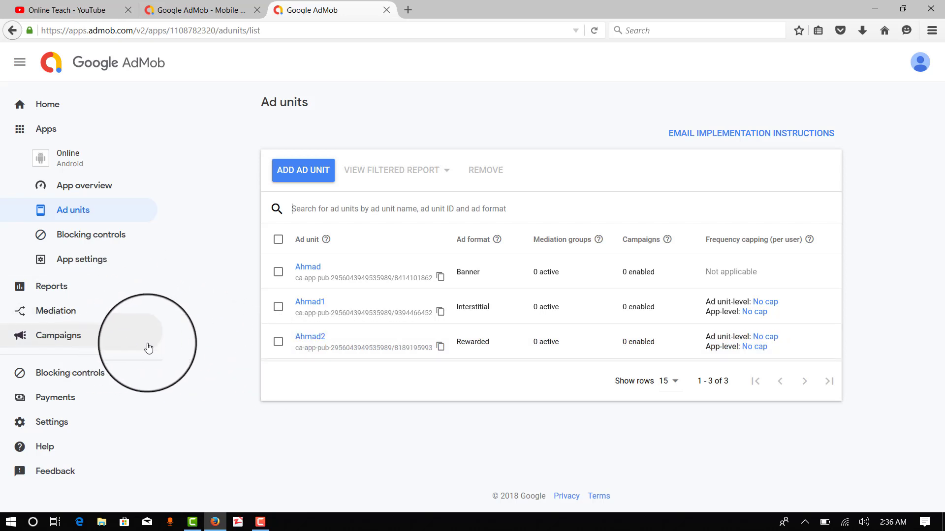
Skip the mediation tour and start a new mediation group named A for the Banner format on Android
left_click(49, 311)
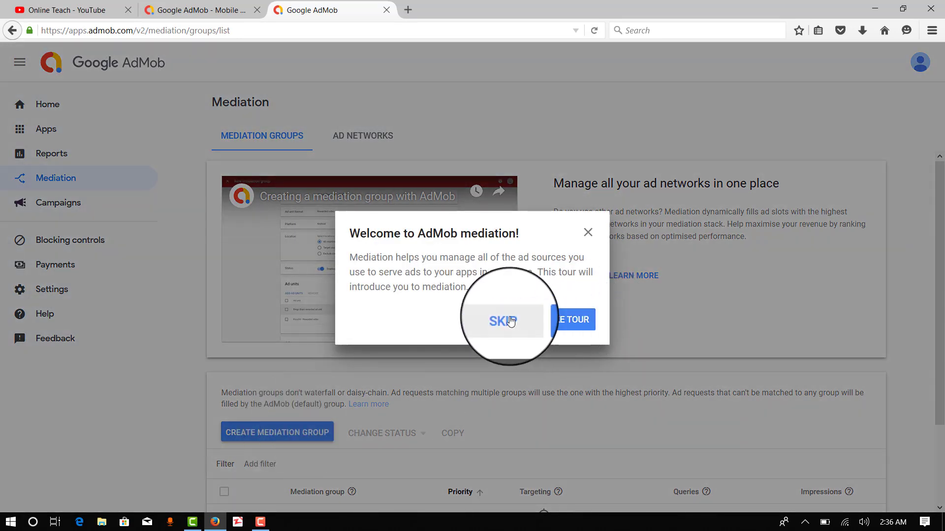
left_click(510, 320)
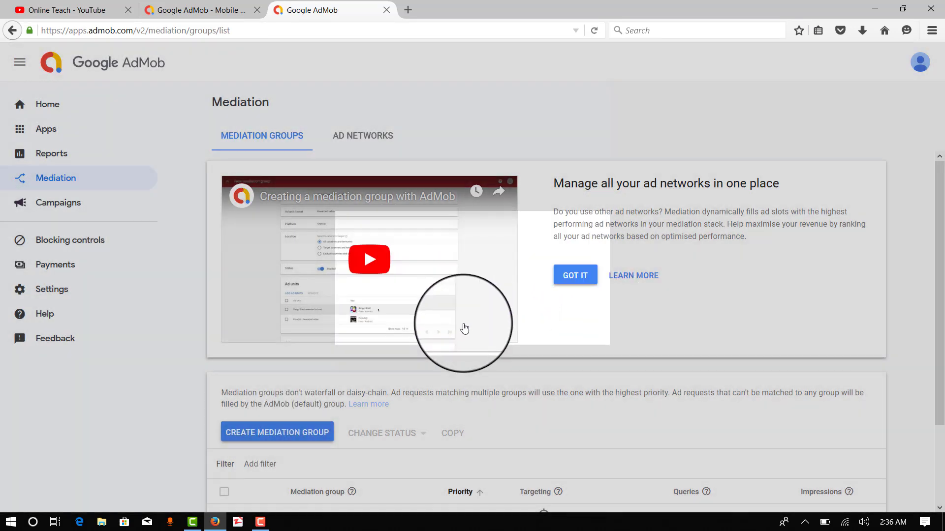
left_click(269, 434)
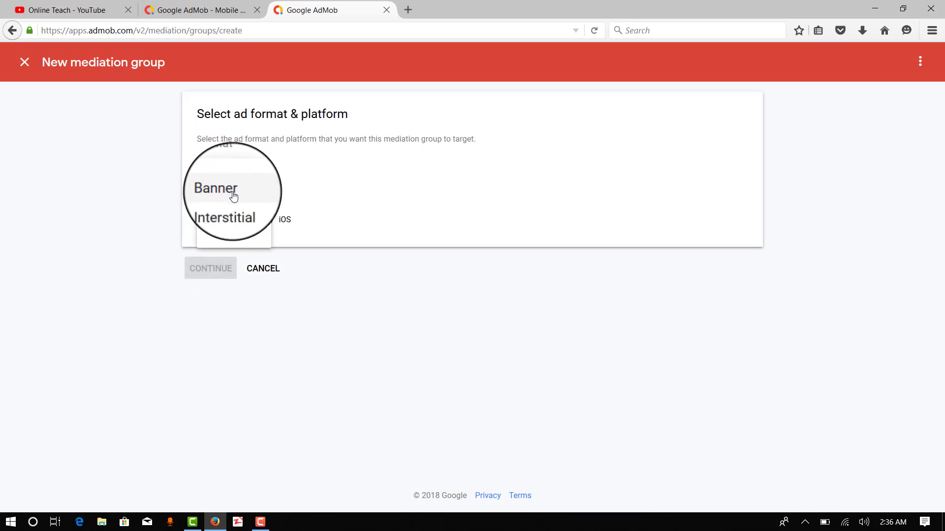
left_click(233, 193)
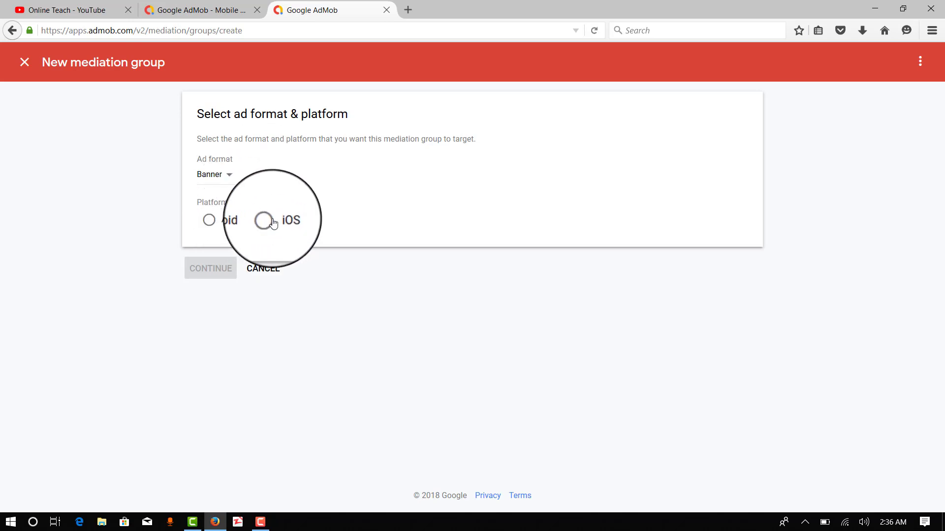
left_click(209, 221)
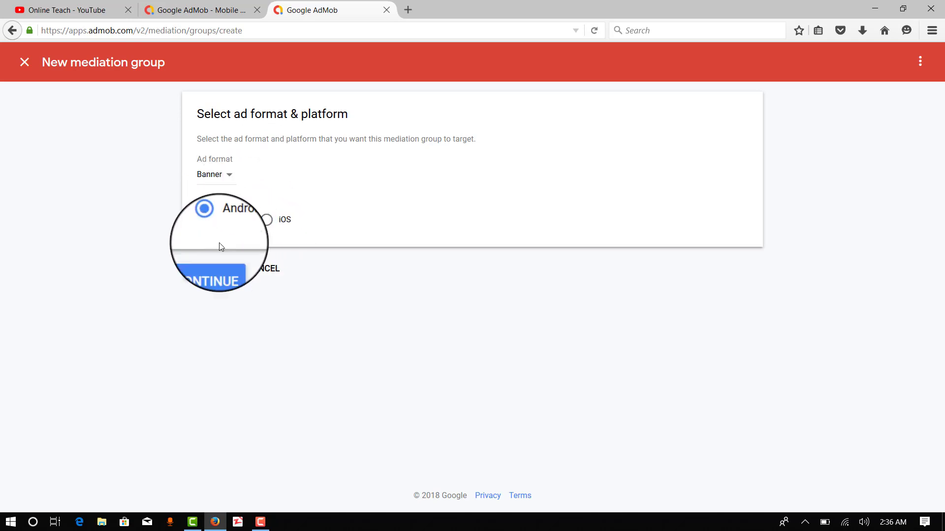
left_click(212, 270)
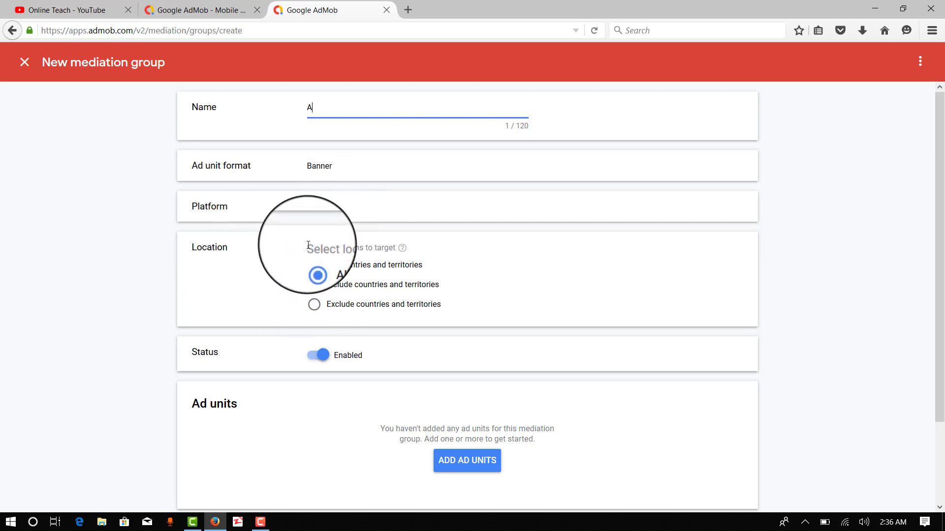
Browse the countries offered for inclusion in the group's location targeting, and return the target to All countries and territories
left_click_drag(308, 245, 429, 254)
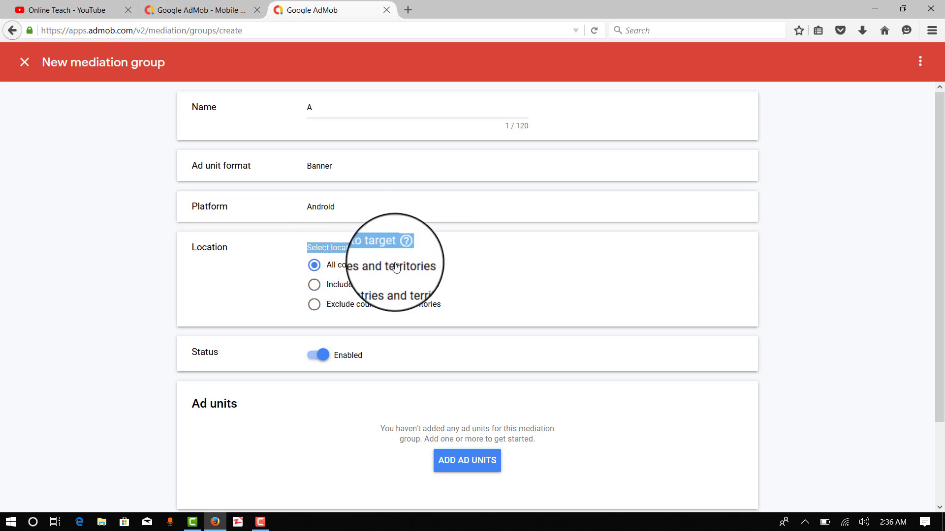
left_click(315, 285)
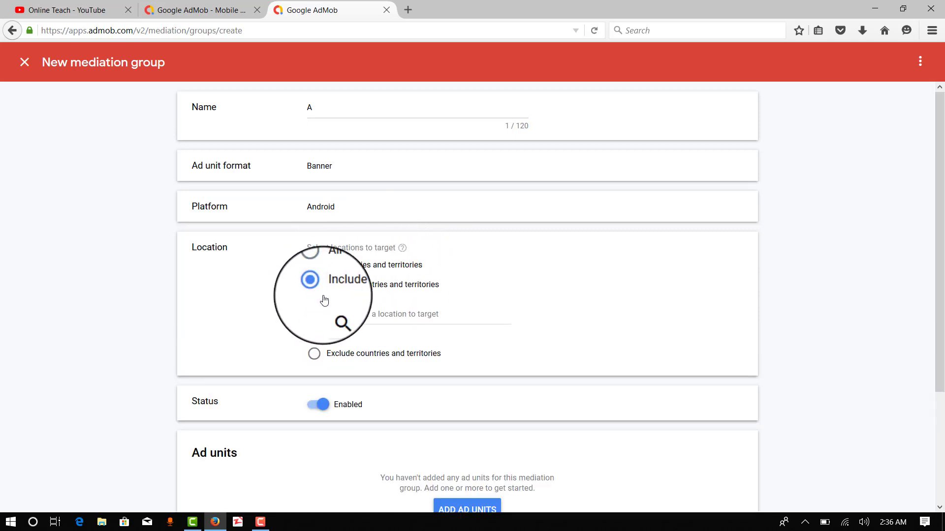
left_click(367, 316)
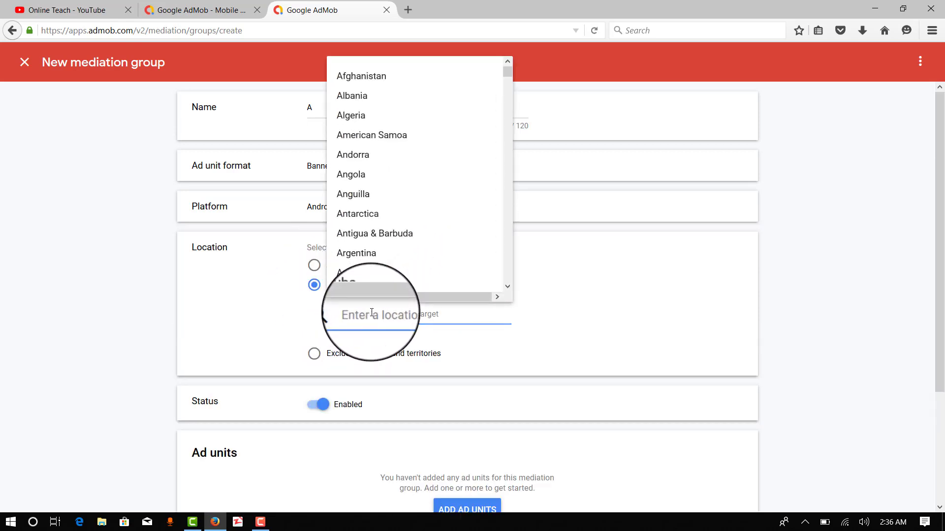
scroll(397, 220, "down", 10)
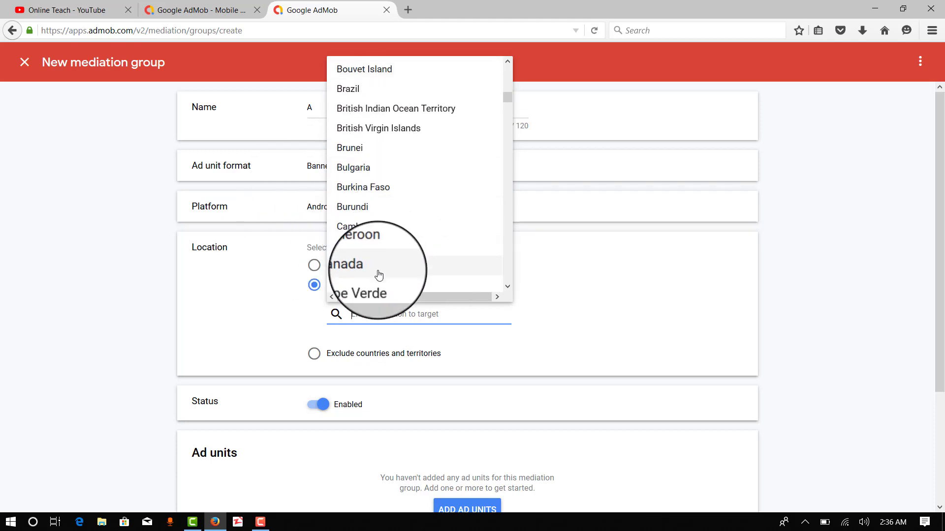
scroll(375, 270, "down", 3)
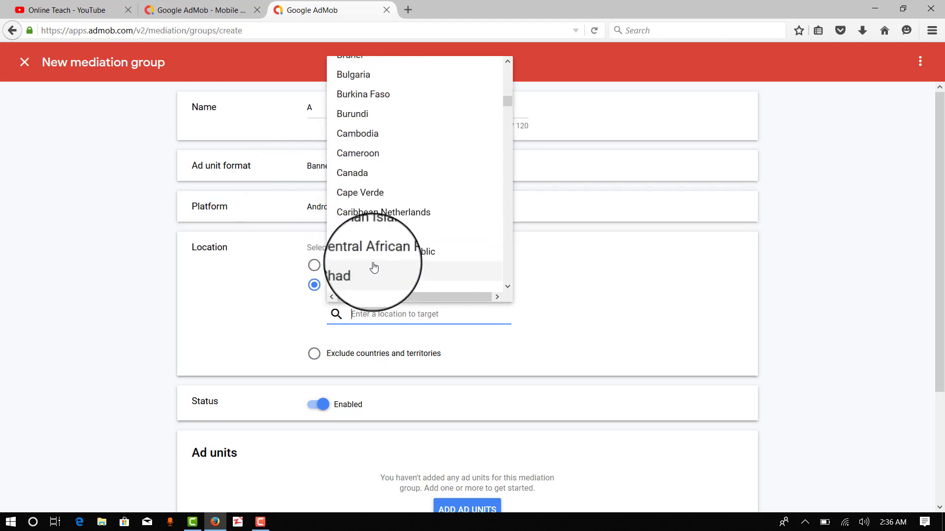
scroll(373, 264, "down", 20)
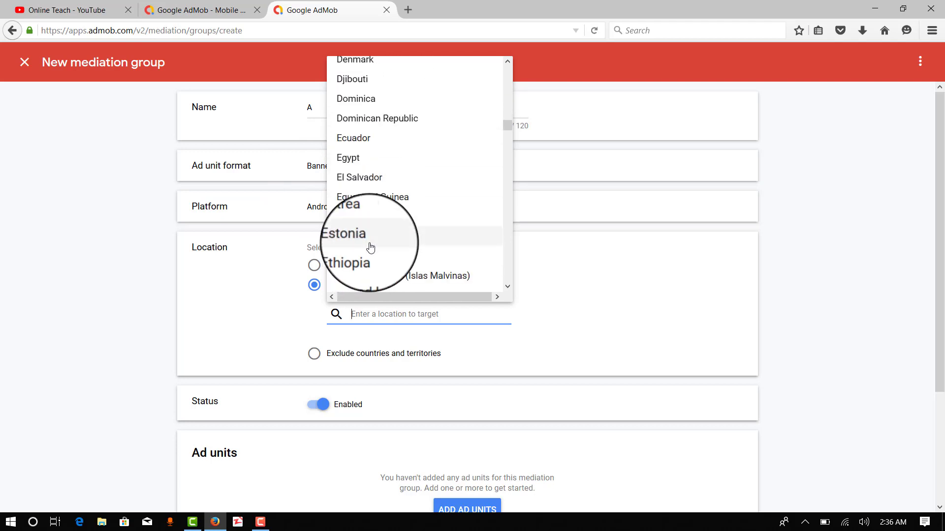
scroll(370, 246, "down", 13)
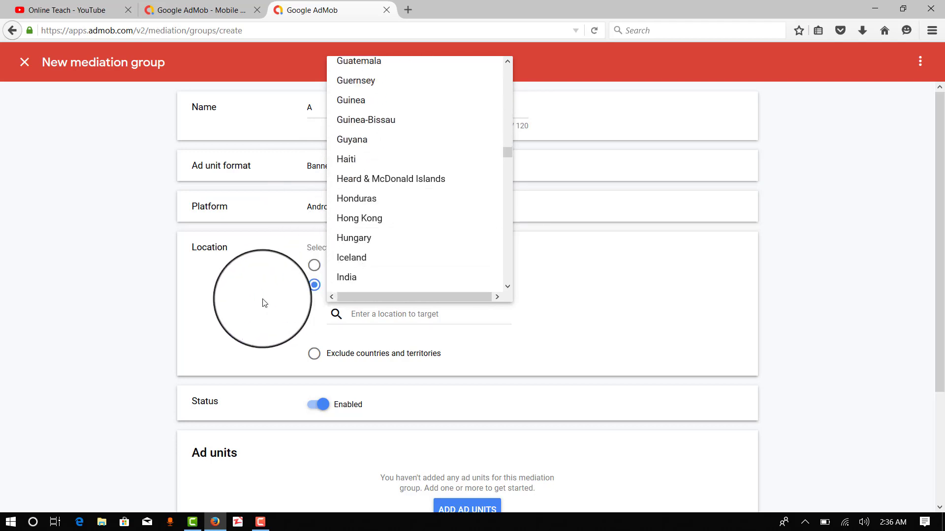
left_click(314, 286)
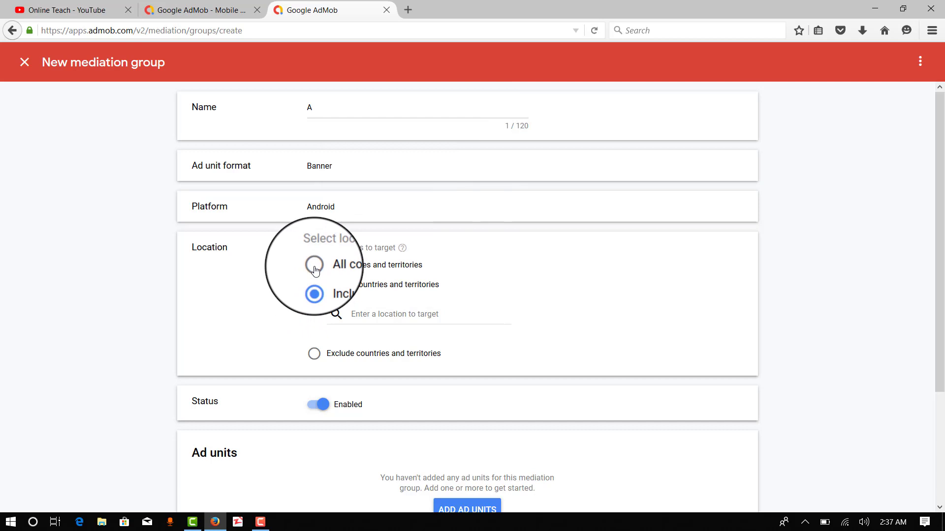
left_click(314, 265)
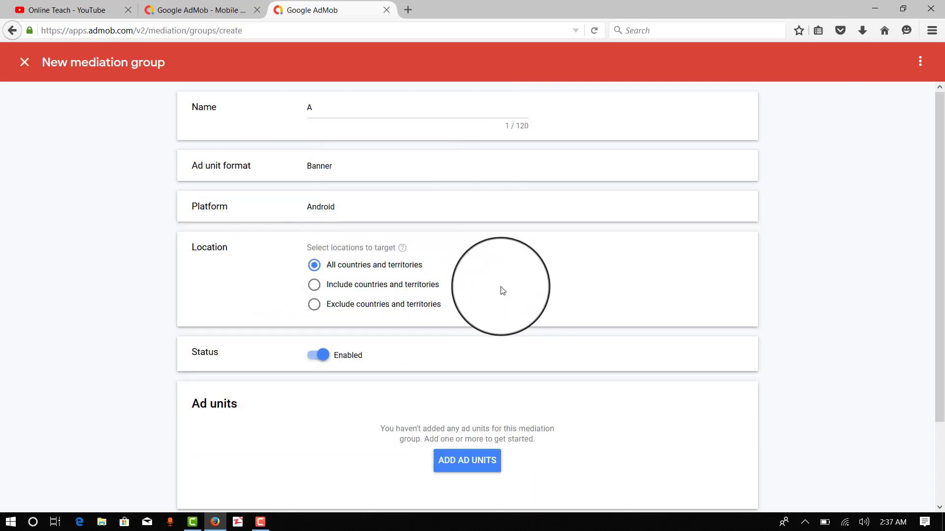
Keep the mediation group's status enabled and add the Online app's banner ad unit to it
scroll(500, 291, "down", 3)
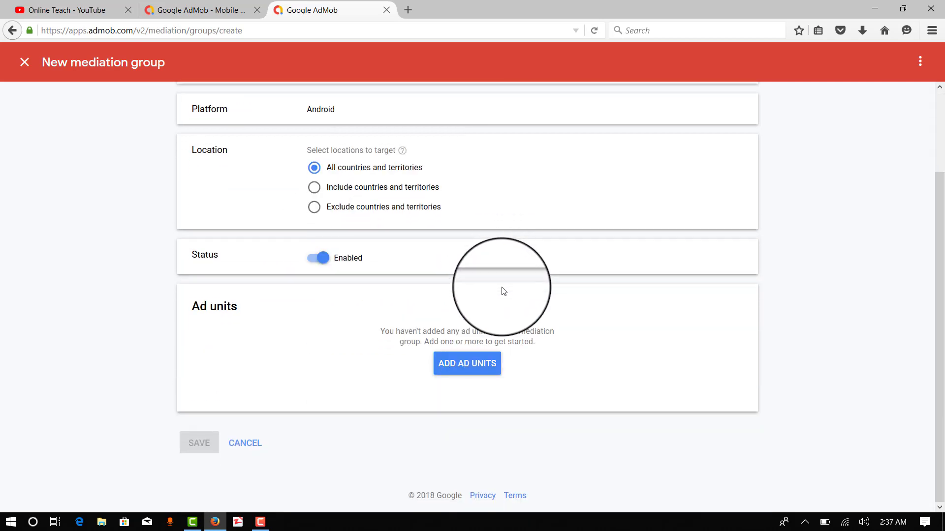
left_click(317, 260)
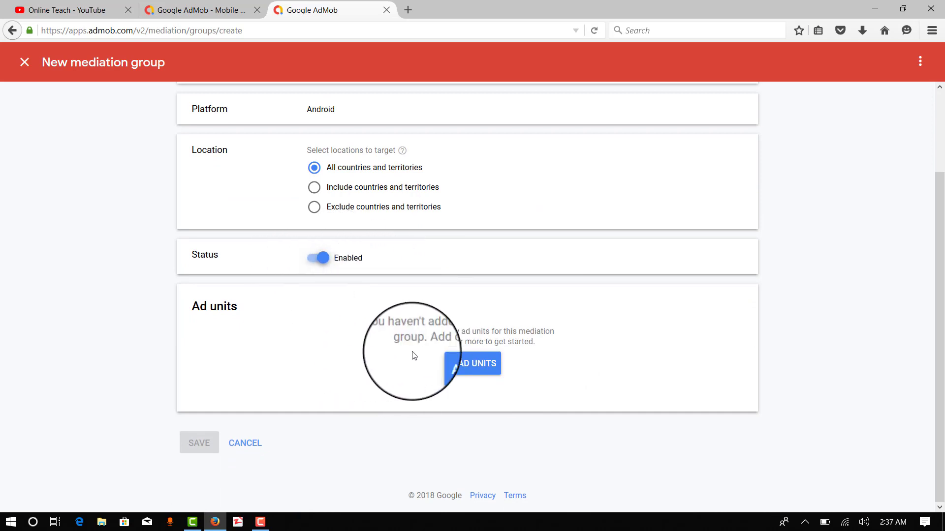
left_click(453, 371)
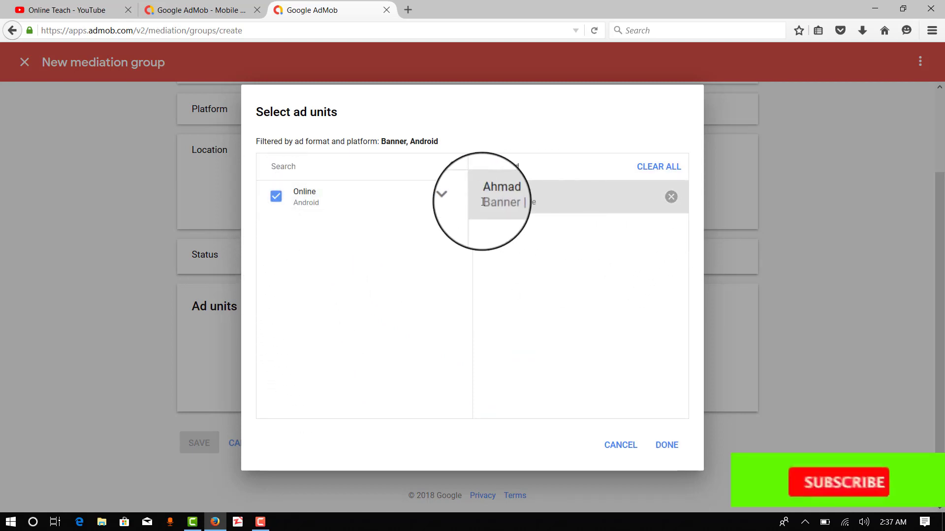
left_click(666, 445)
scroll(504, 416, "down", 1)
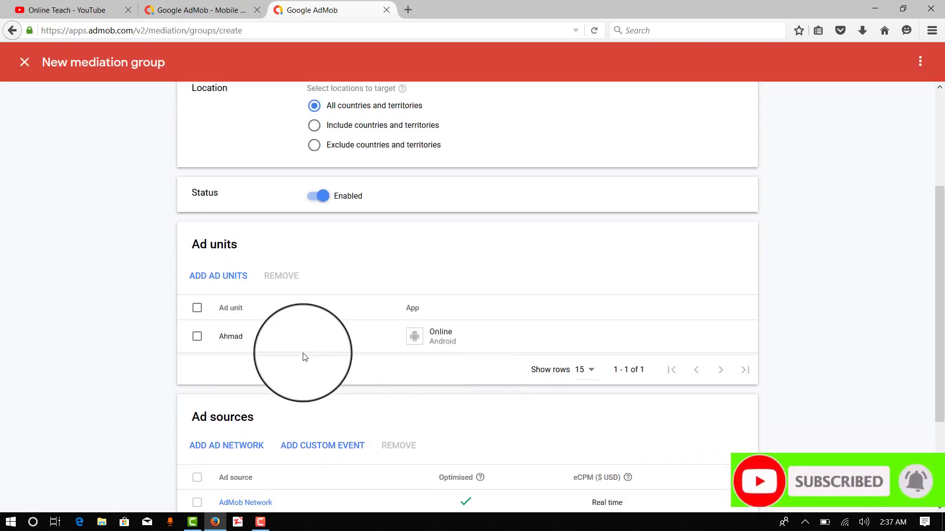
Add a custom event labelled A with an eCPM of US$1 to the group's ad sources
scroll(586, 391, "down", 2)
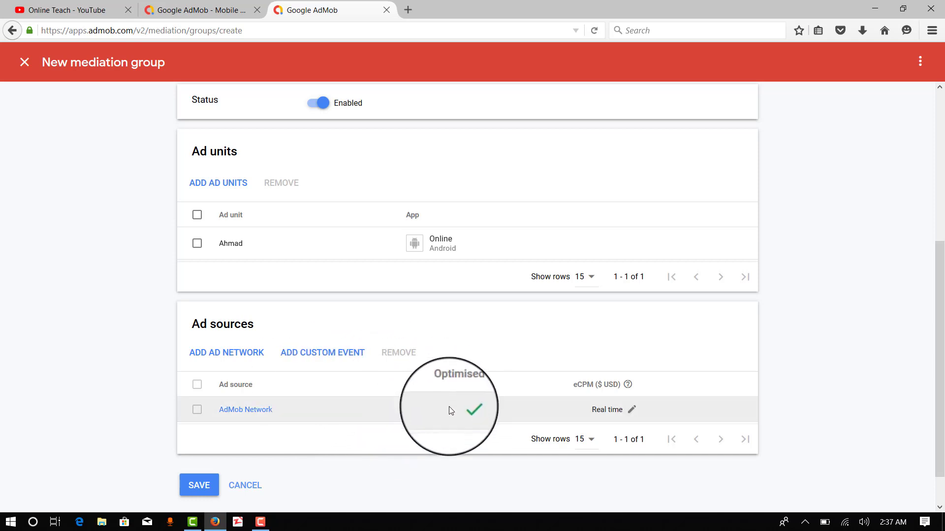
left_click(325, 360)
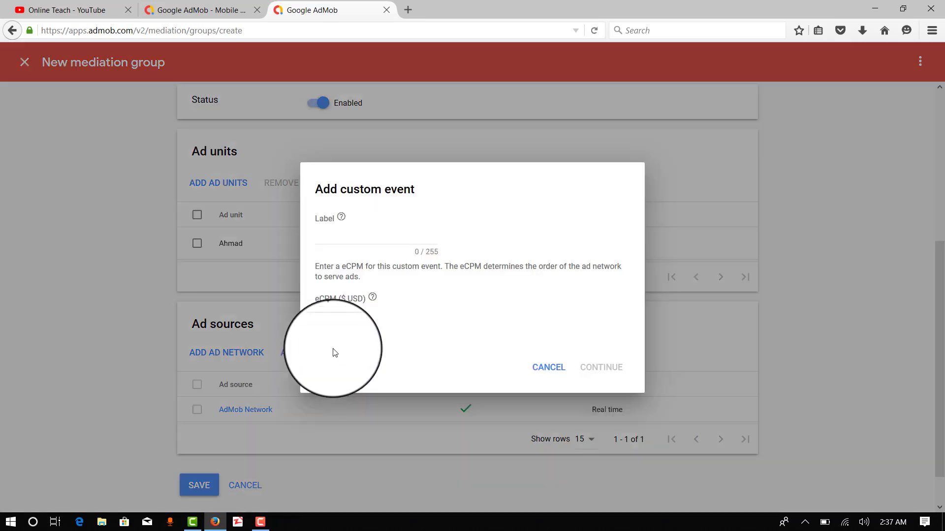
left_click(384, 239)
type("A")
left_click(351, 317)
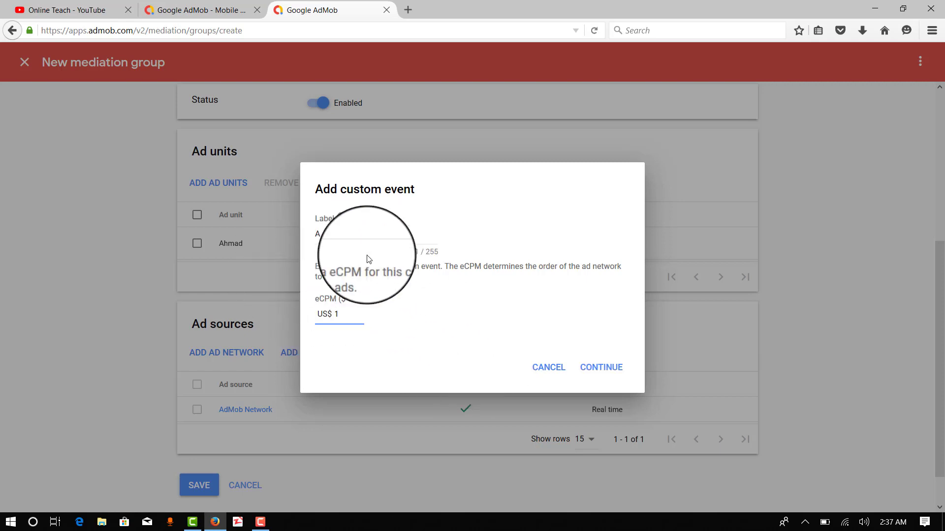
left_click(597, 379)
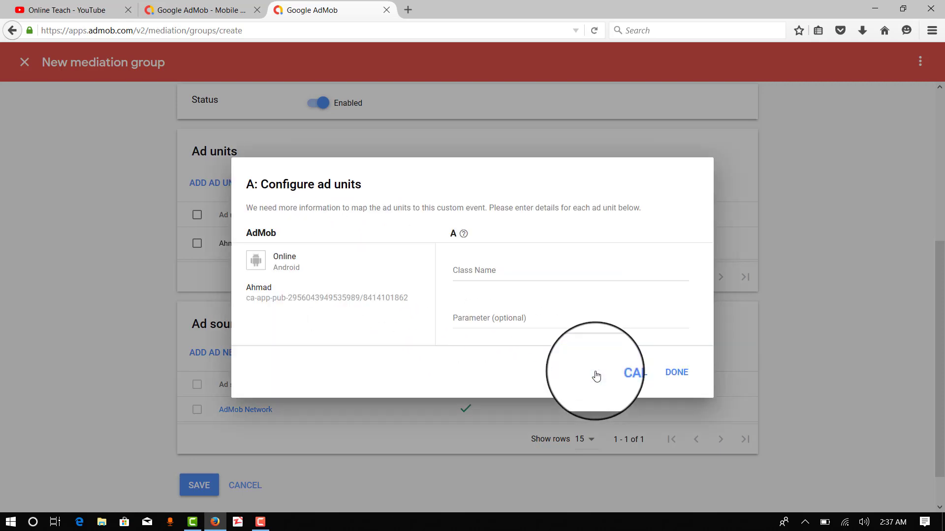
Map the banner ad unit to custom event A with class name A and parameter A, and save the mediation group
left_click(502, 273)
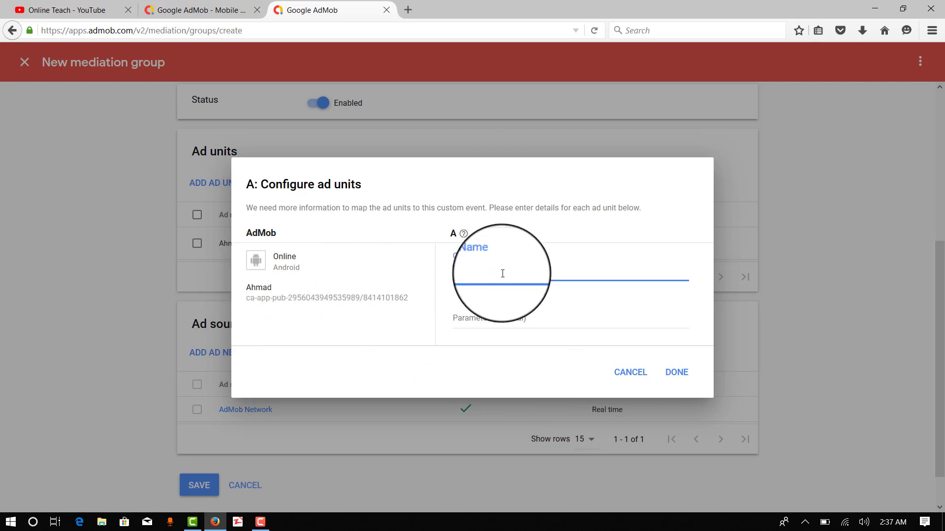
type("A")
left_click(489, 320)
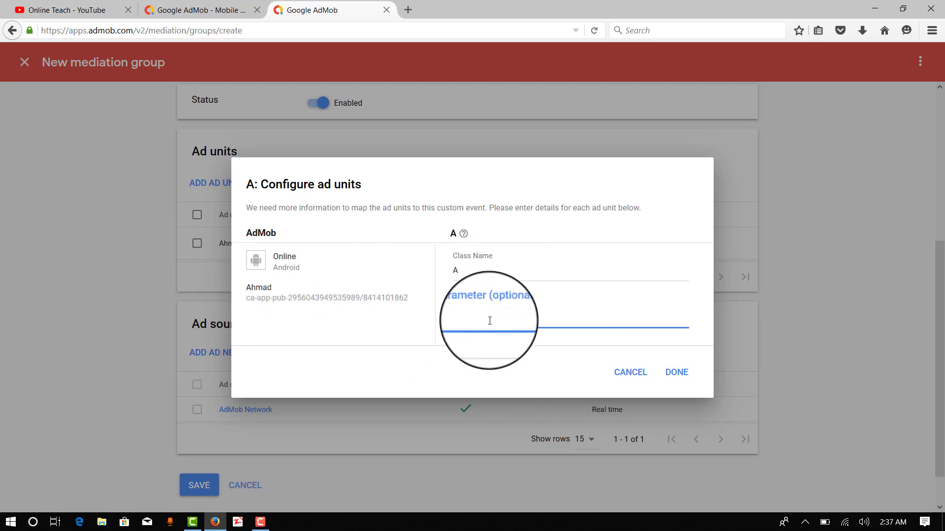
type("A")
left_click(677, 369)
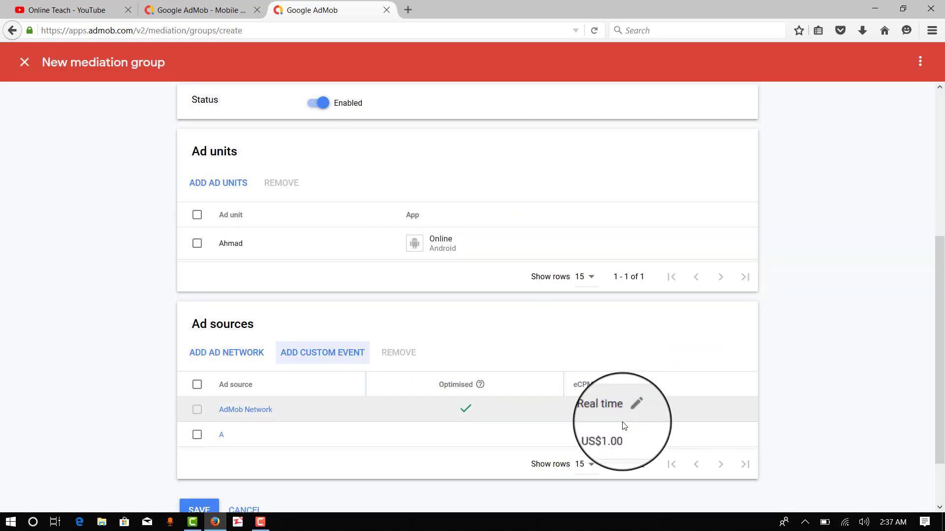
scroll(492, 442, "down", 2)
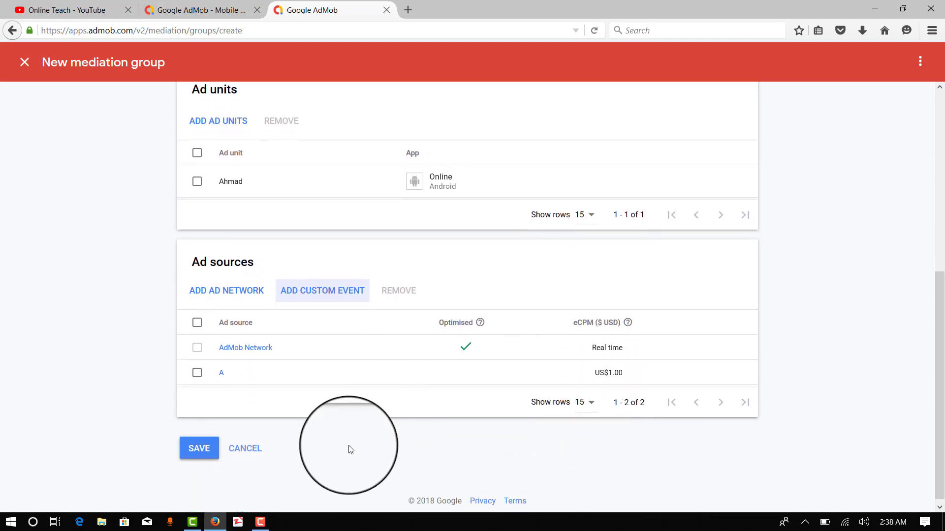
left_click(207, 453)
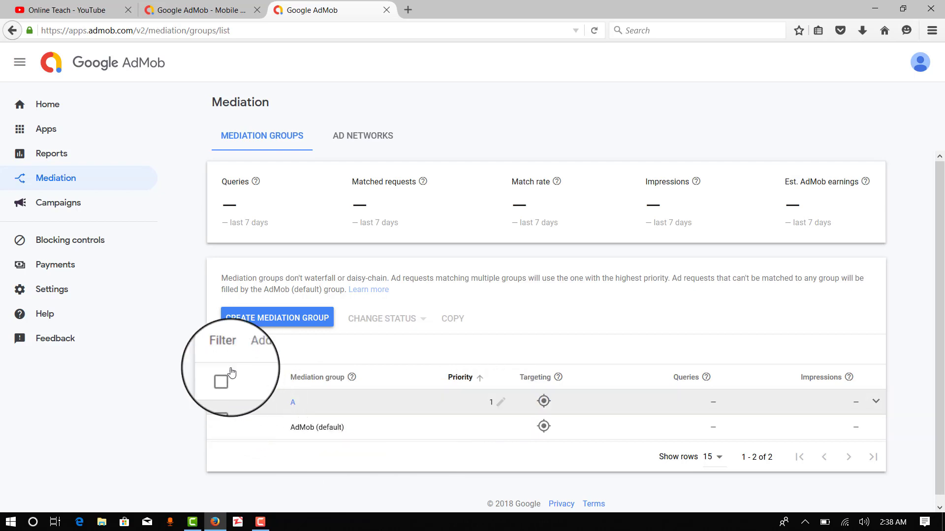
Start a new mediation group named B for the Interstitial format on Android
left_click(257, 321)
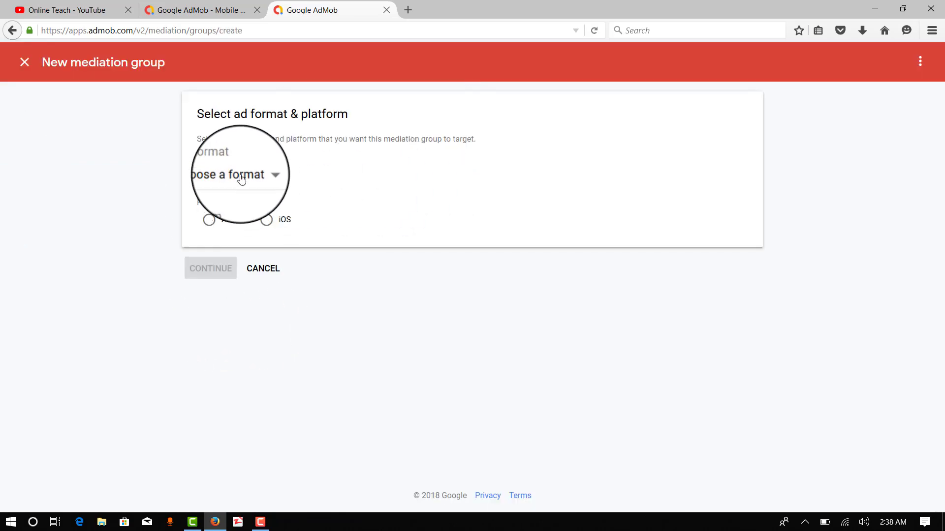
left_click(236, 177)
left_click(227, 206)
left_click(205, 219)
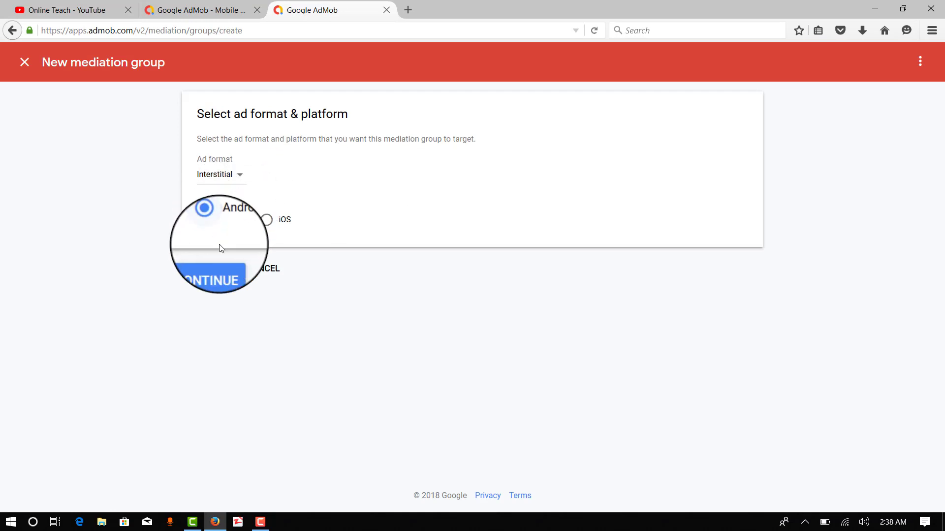
left_click(212, 268)
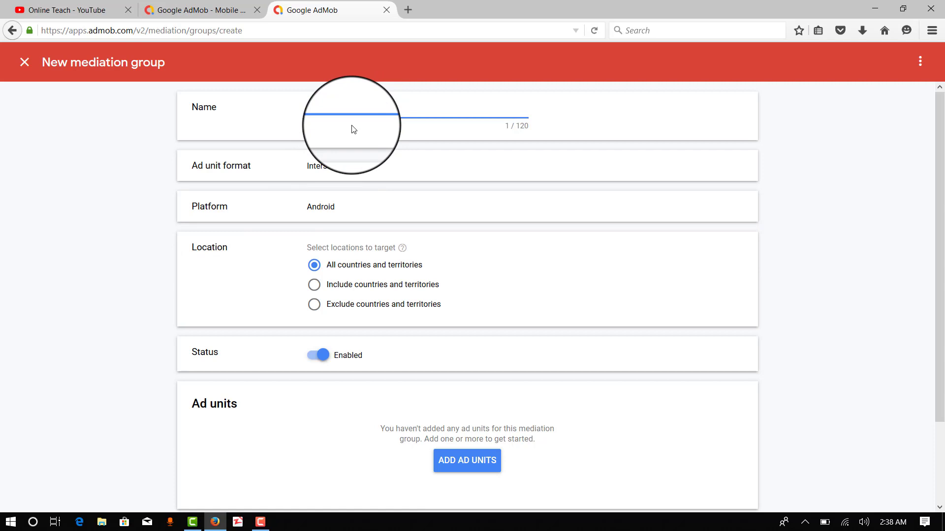
Add the Online app's interstitial ad unit to mediation group B
scroll(454, 455, "down", 2)
left_click(452, 404)
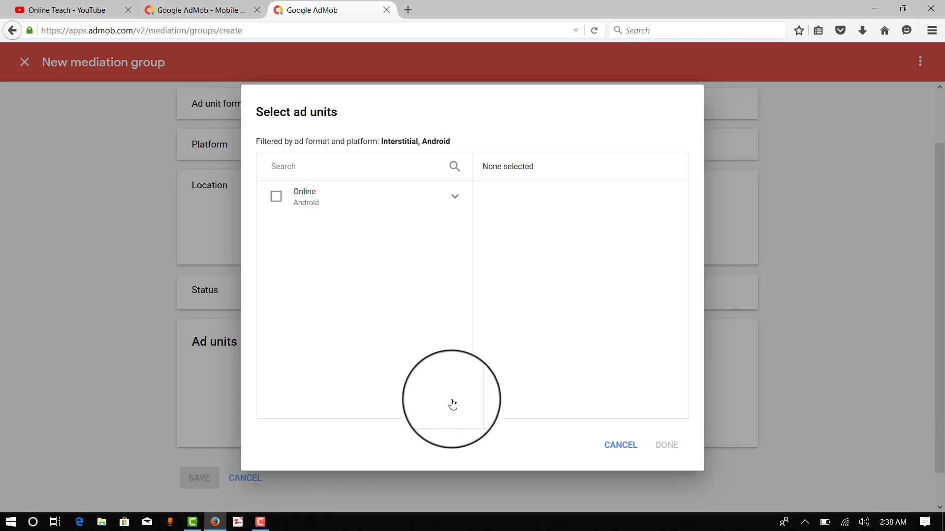
left_click(276, 196)
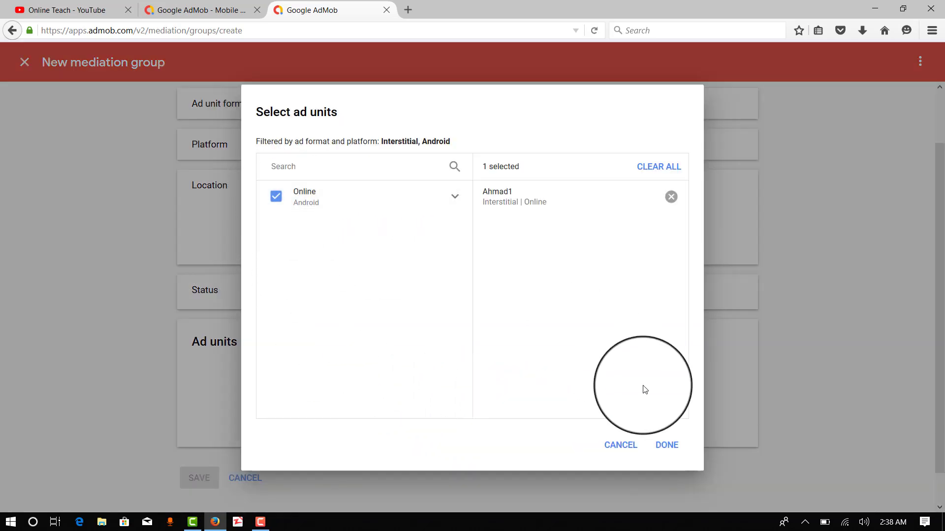
left_click(668, 453)
scroll(384, 428, "down", 2)
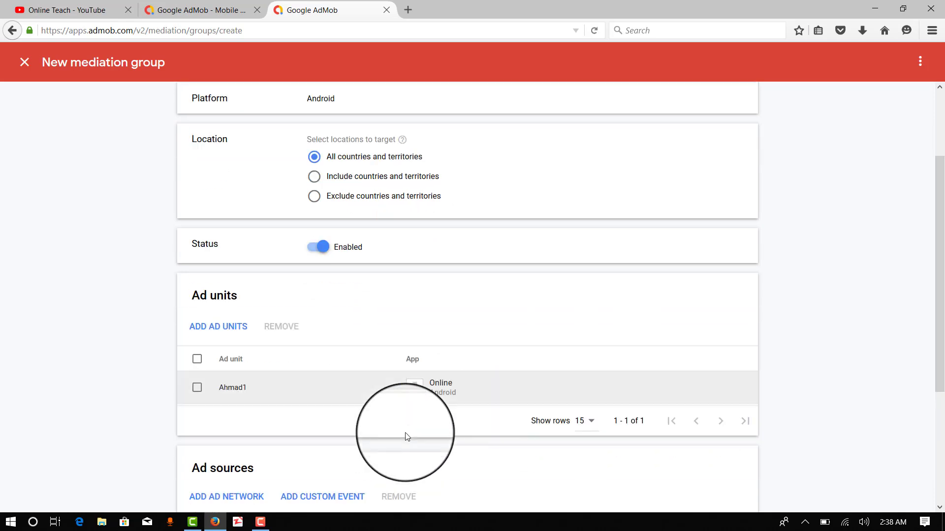
Add a custom event labelled B with an eCPM of US$2 to the group's ad sources
scroll(453, 489, "down", 2)
left_click(333, 359)
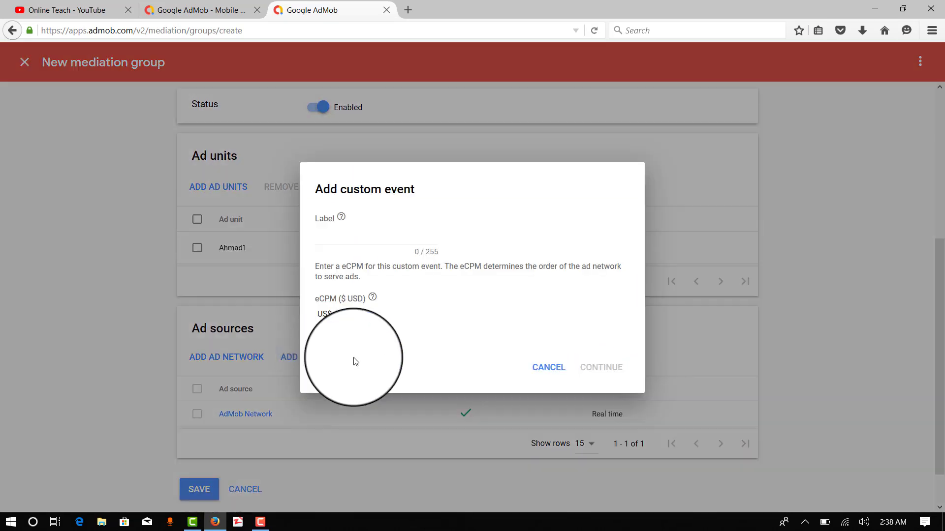
left_click(360, 238)
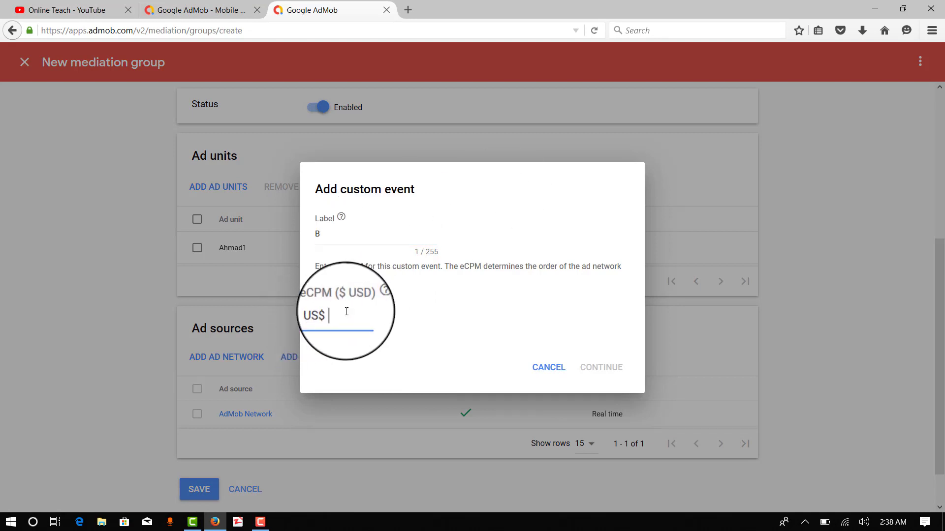
type("2")
left_click(587, 372)
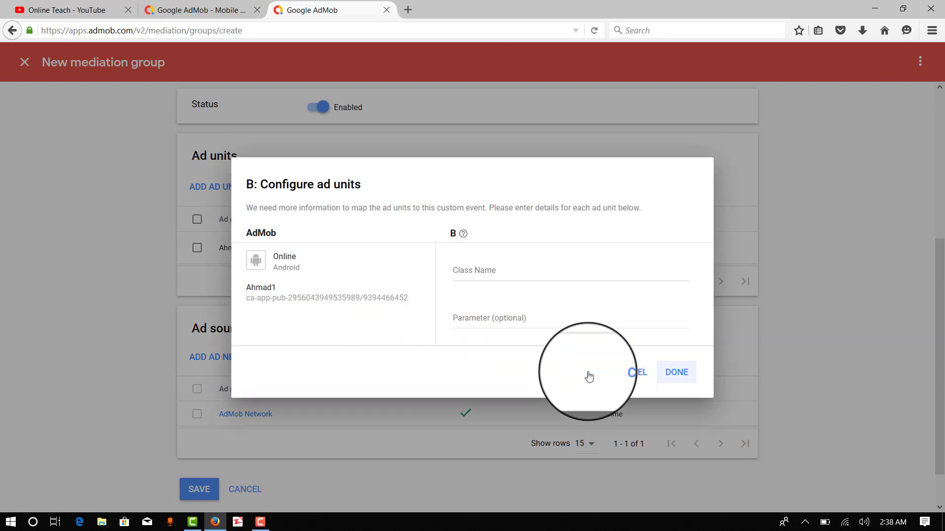
Map the interstitial ad unit to custom event B with class name B and parameter B, and save the mediation group
left_click(469, 271)
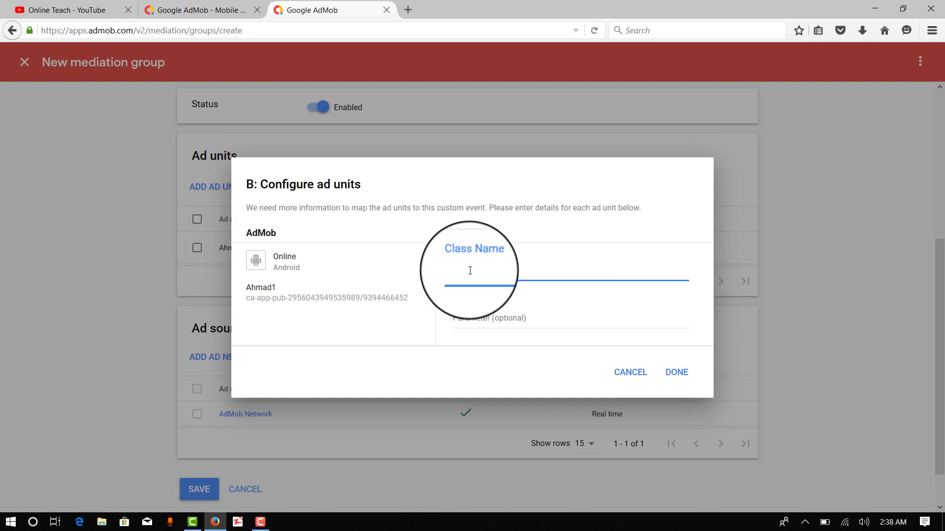
left_click(490, 316)
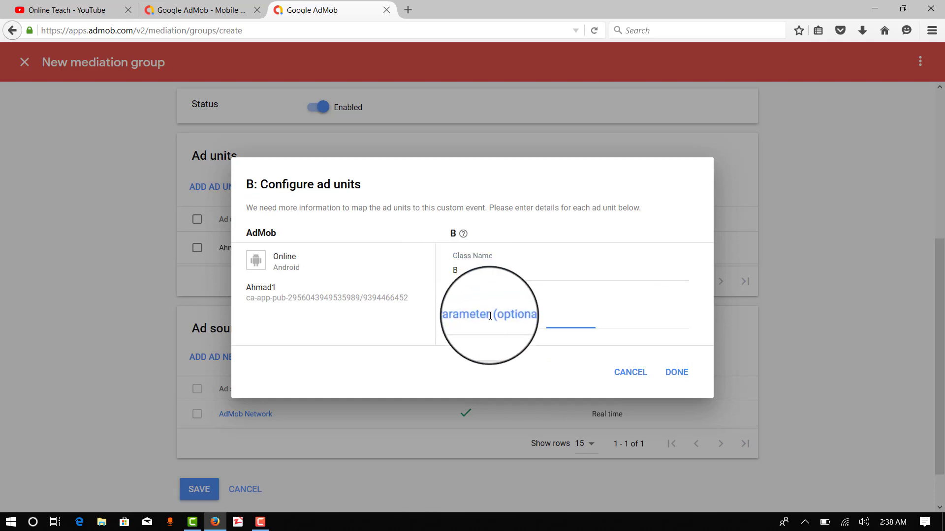
type("B")
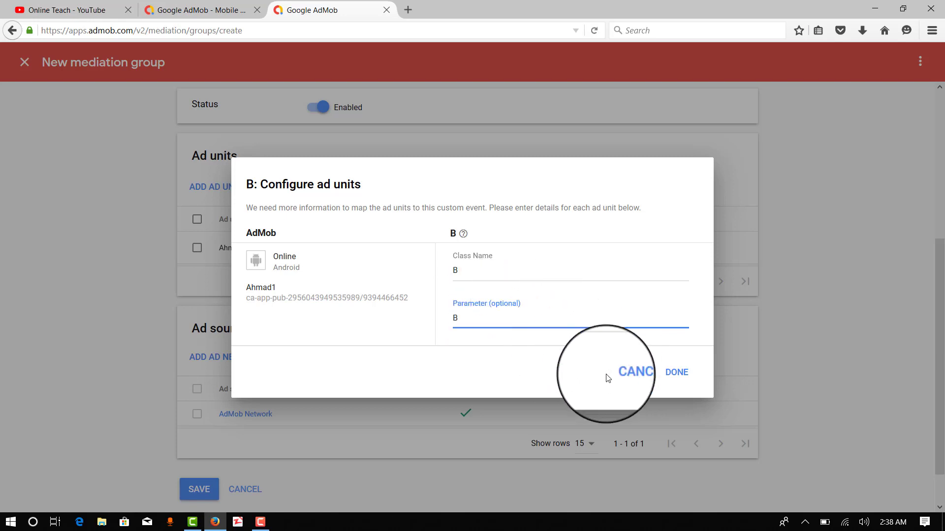
left_click(660, 374)
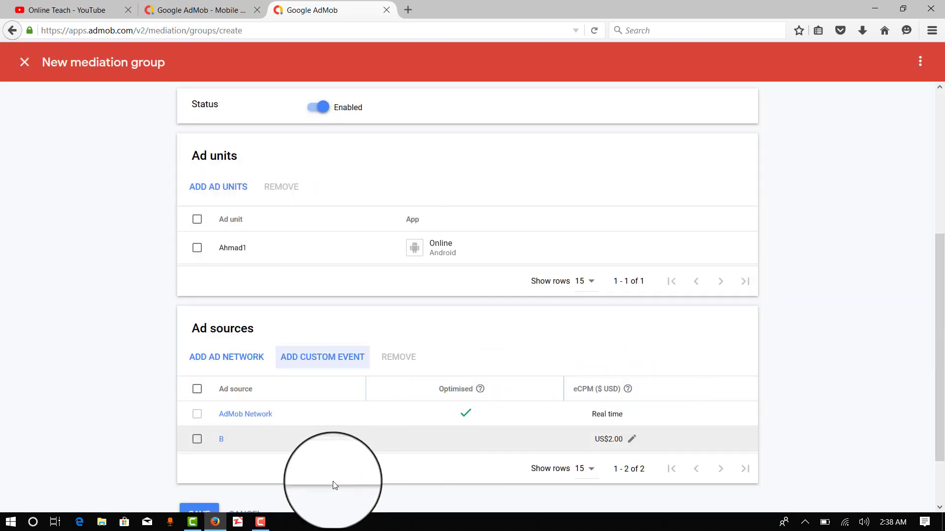
scroll(332, 482, "down", 3)
left_click(190, 450)
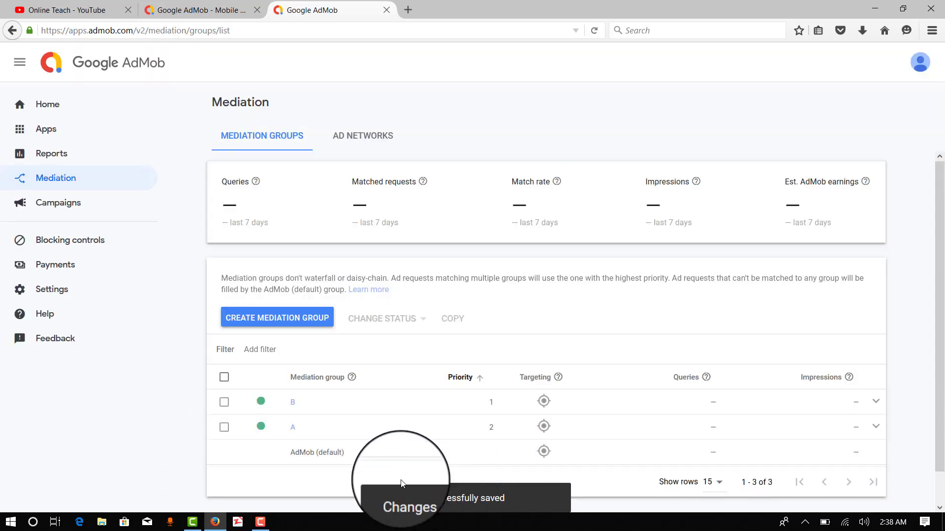
Open the Online app's list of ad units and copy the banner ad unit's ID
left_click(53, 131)
left_click(210, 139)
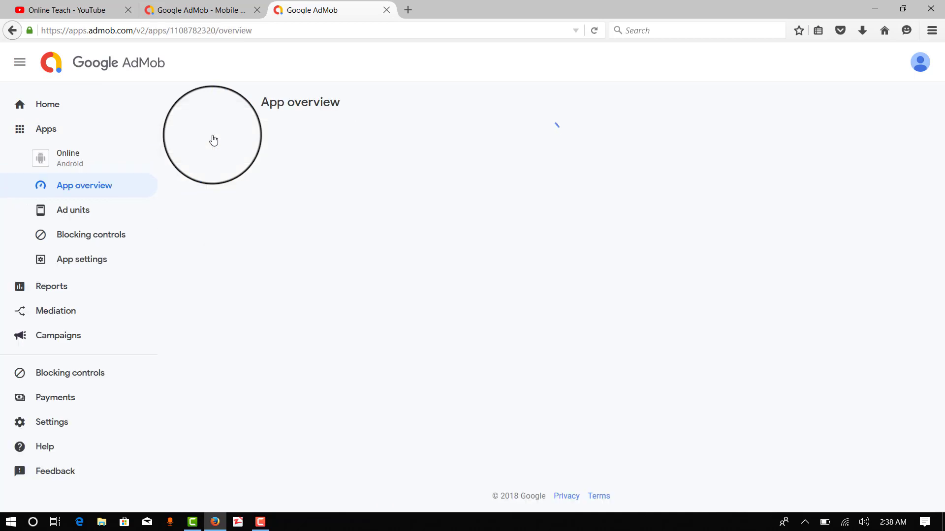
left_click(89, 209)
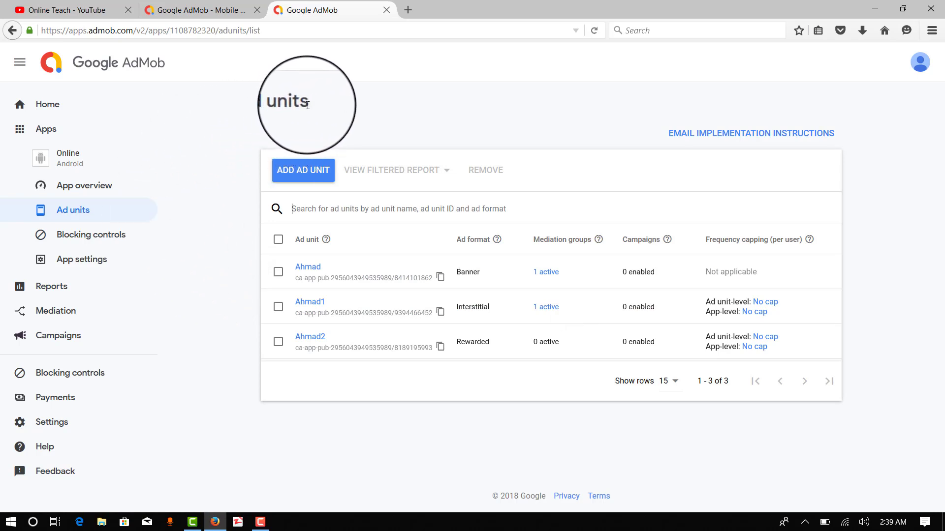
left_click_drag(308, 105, 262, 105)
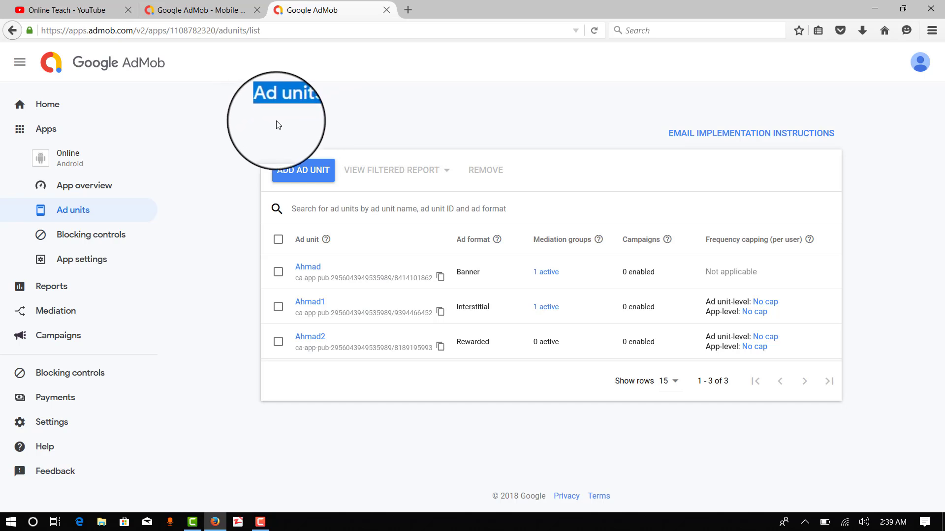
left_click(441, 282)
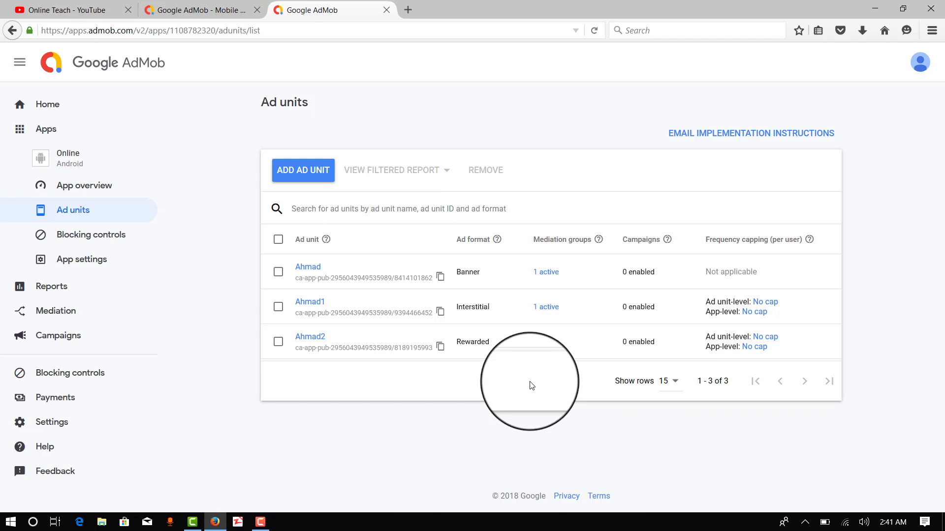
Switch to the Online Teach channel page on YouTube
left_click(111, 15)
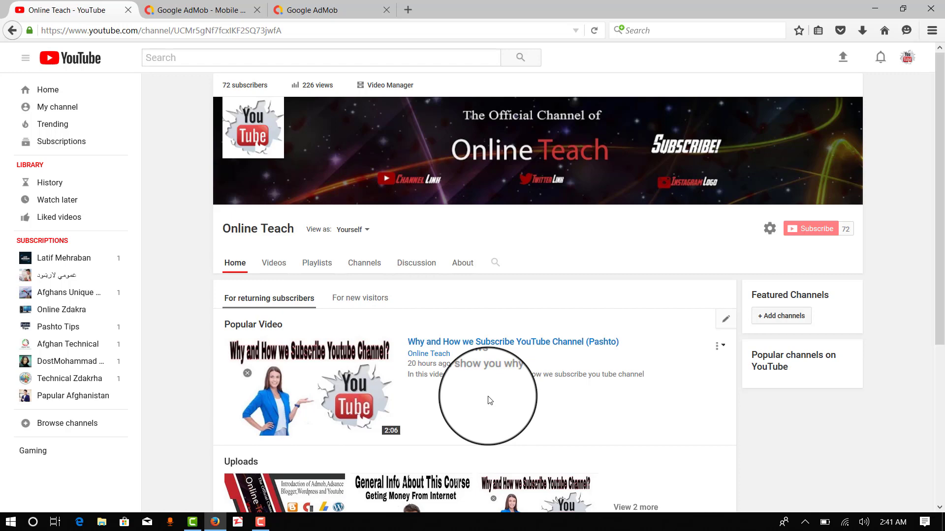
mouse_move(396, 200)
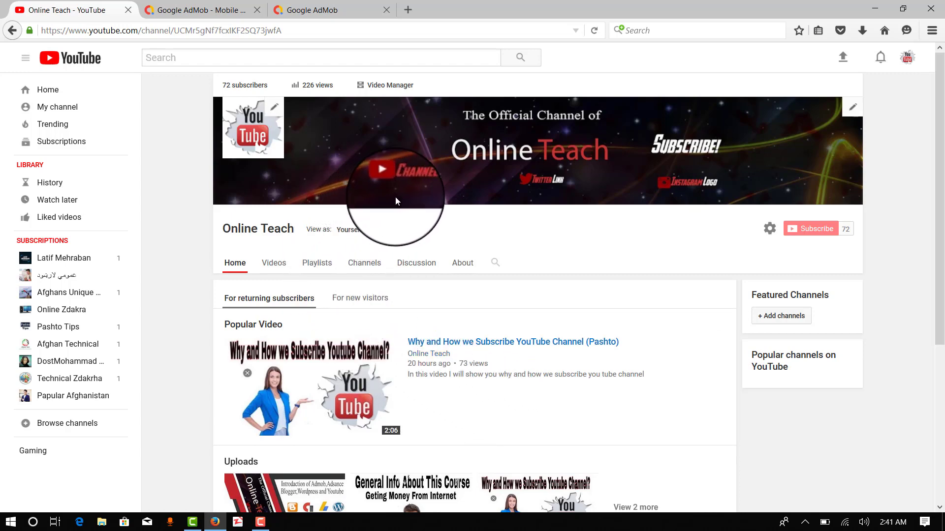